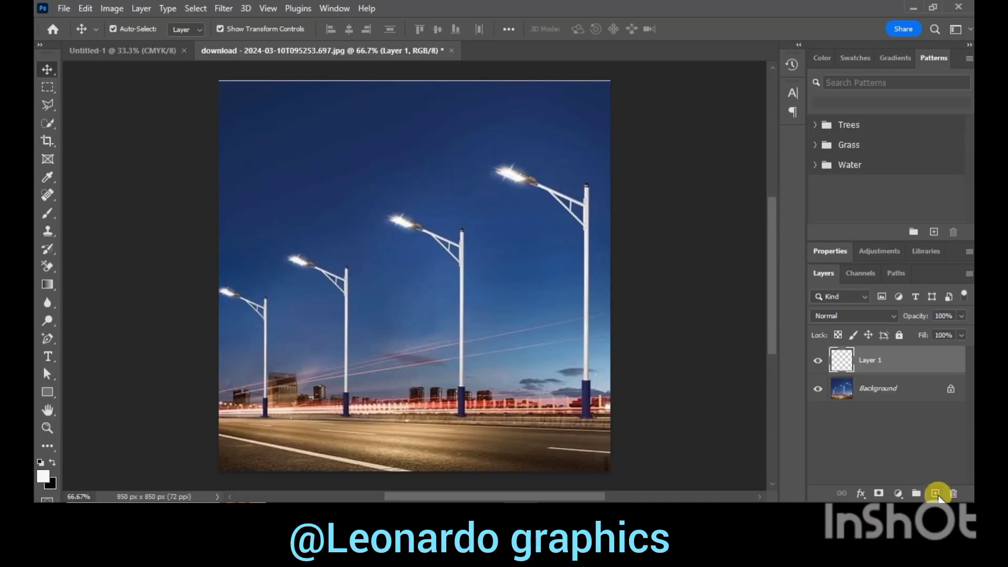
- Marquee-select a tall strip from the rightmost lamp head to the photo's bottom, nudged left
click(47, 89)
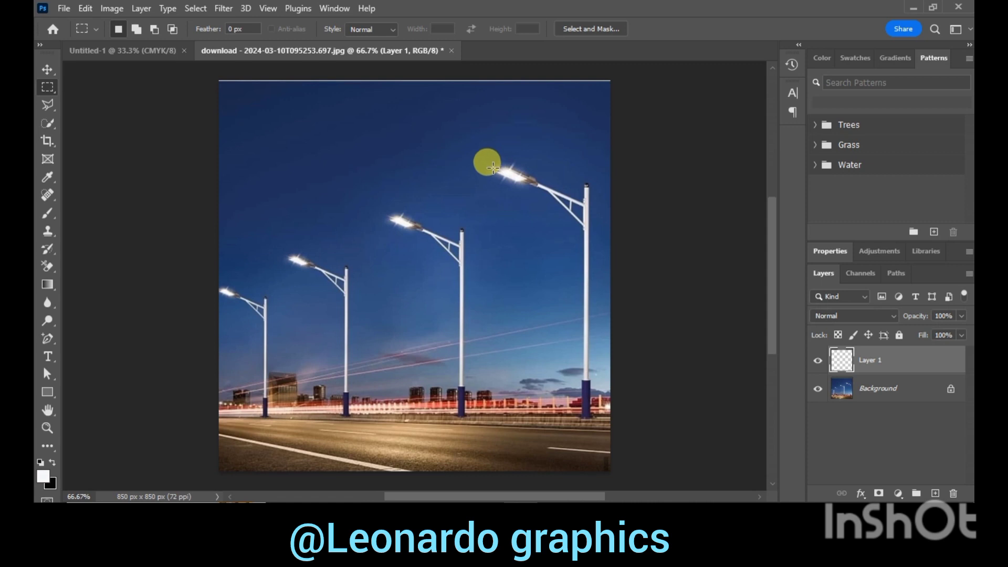
drag(489, 169, 573, 487)
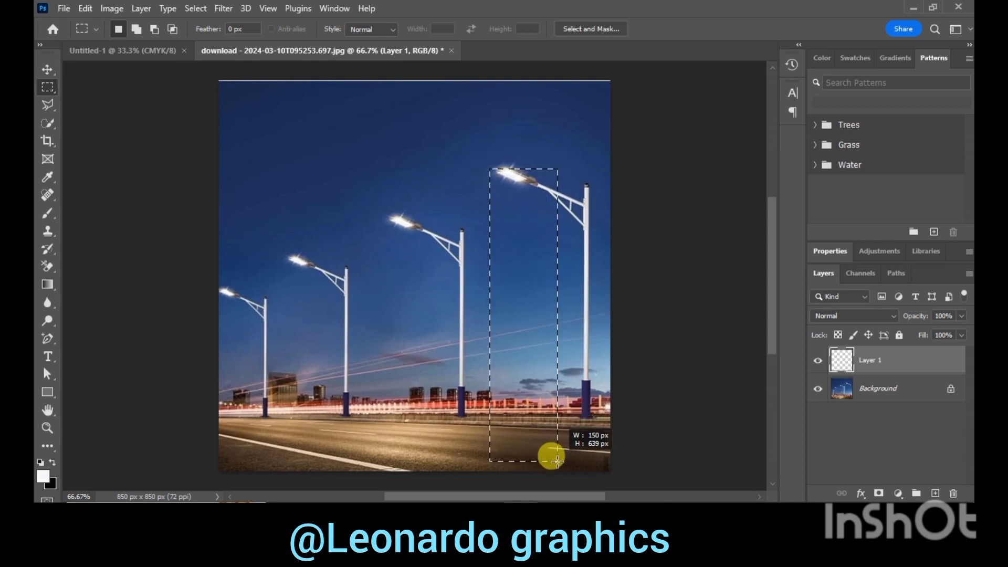
drag(572, 487, 589, 463)
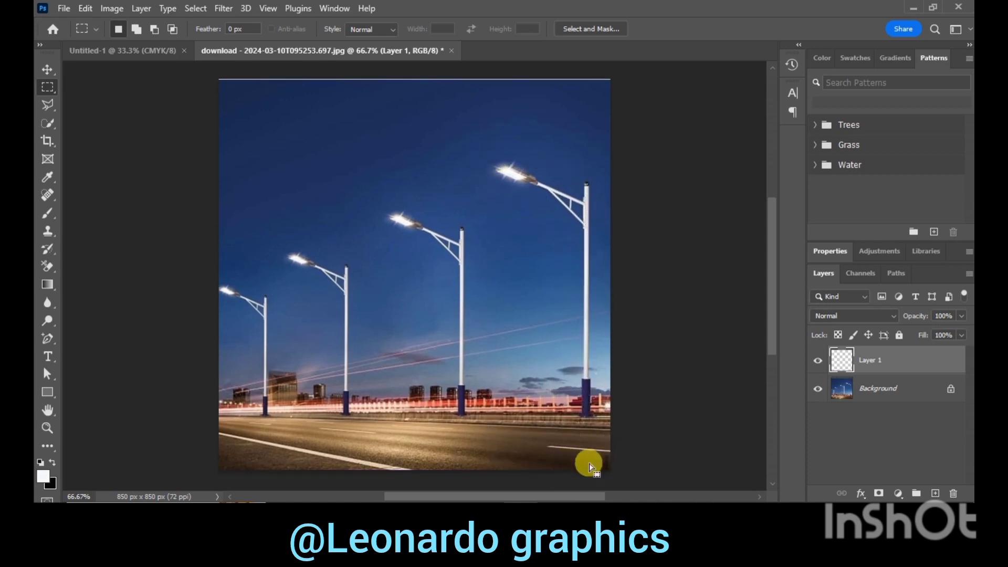
key(Left)
key(Left)
key(Left)
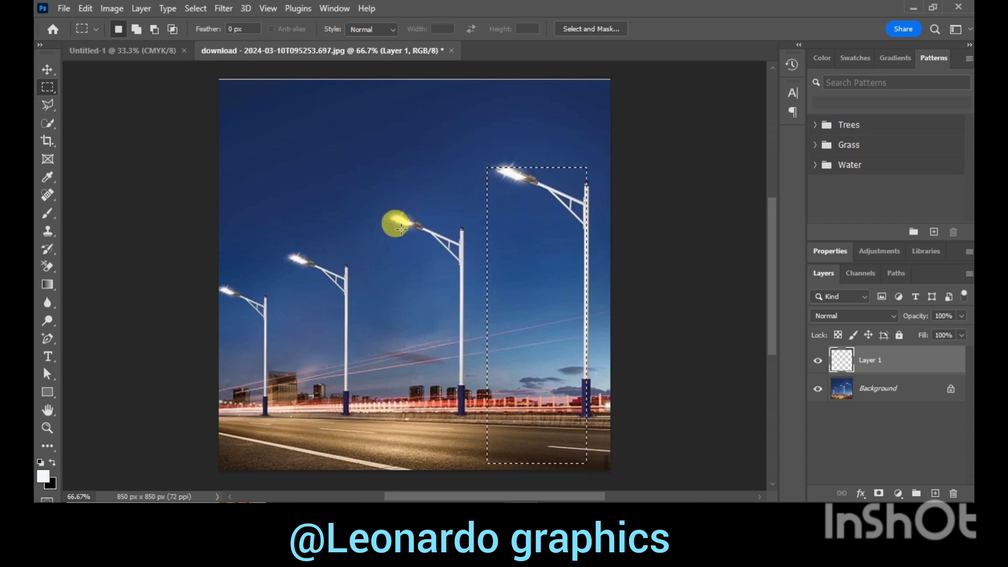
key(Left)
key(Left)
key(Left)
key(Left)
key(Left)
key(Left)
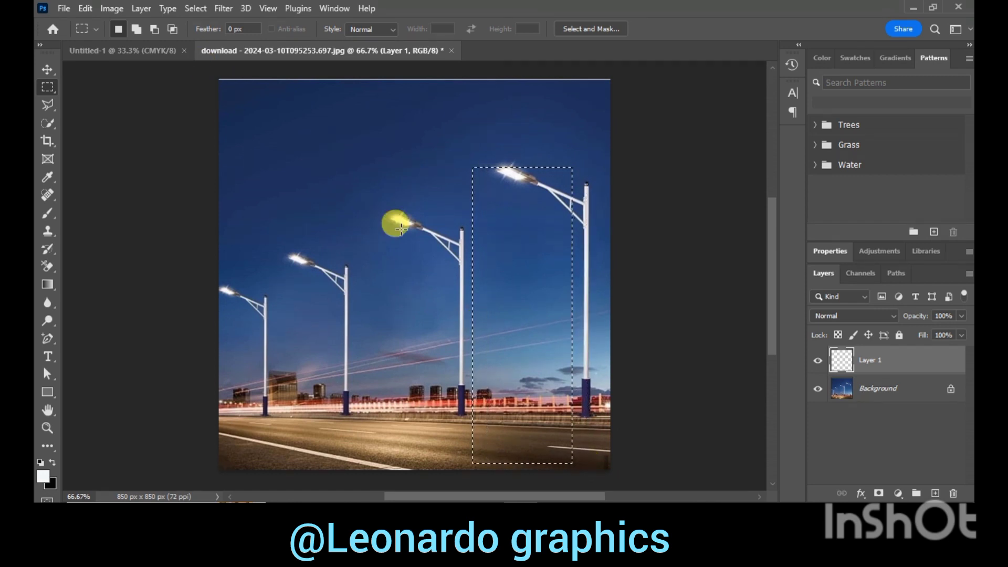
key(Left)
key(Left)
key(Left)
key(Left)
key(Left)
key(Left)
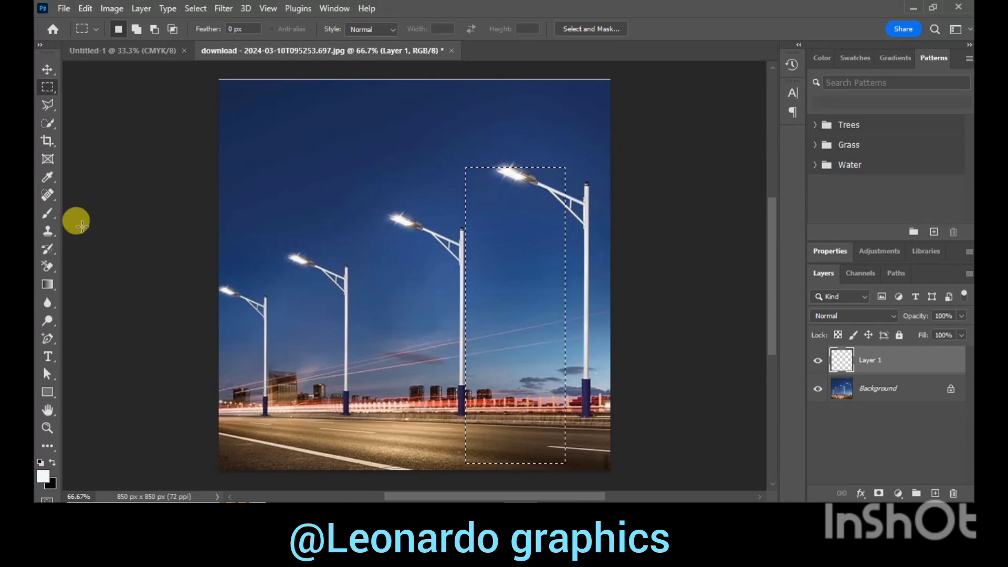
- Choose the Basics Foreground to Transparent gradient for the Gradient tool
click(47, 284)
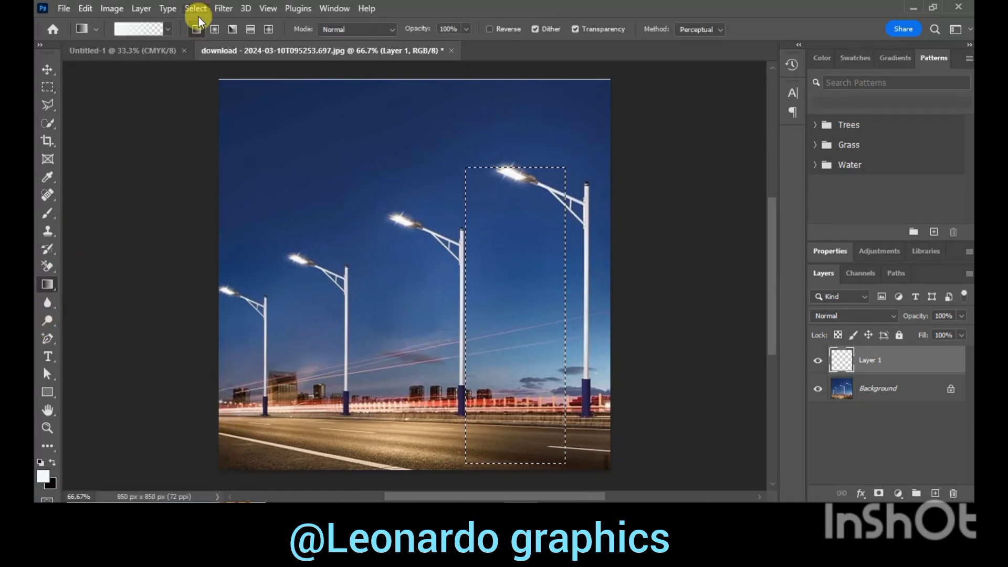
click(130, 30)
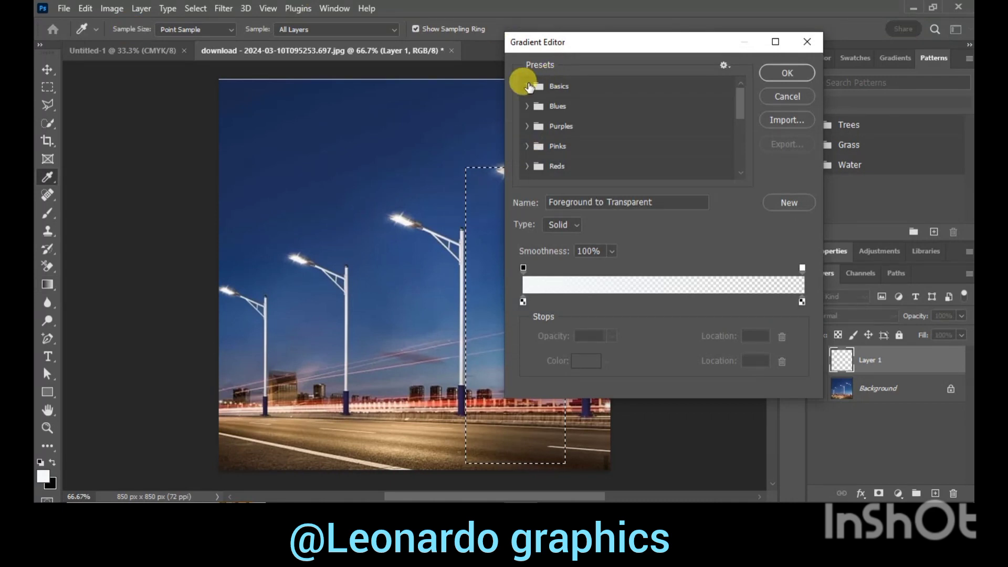
click(528, 86)
click(567, 107)
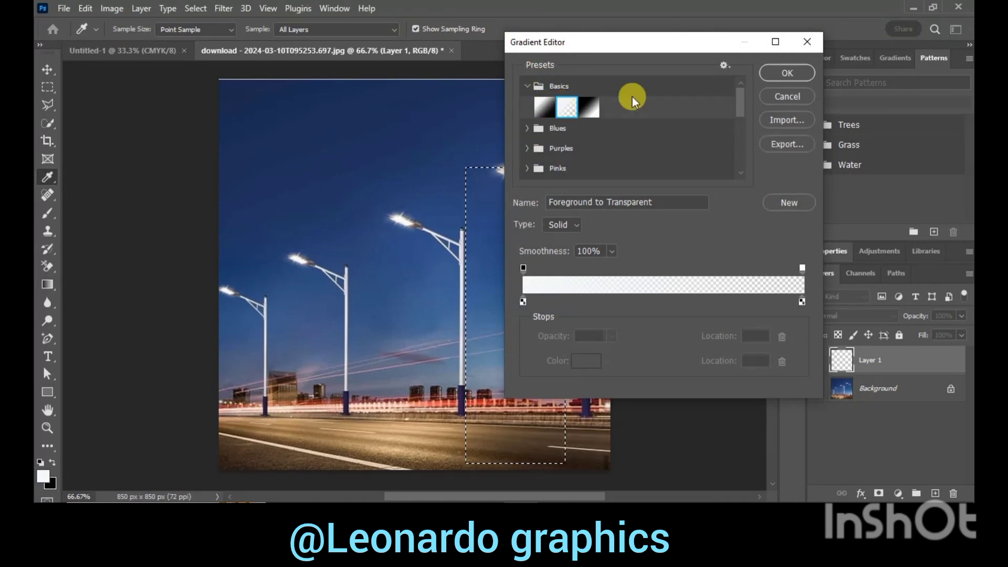
click(788, 73)
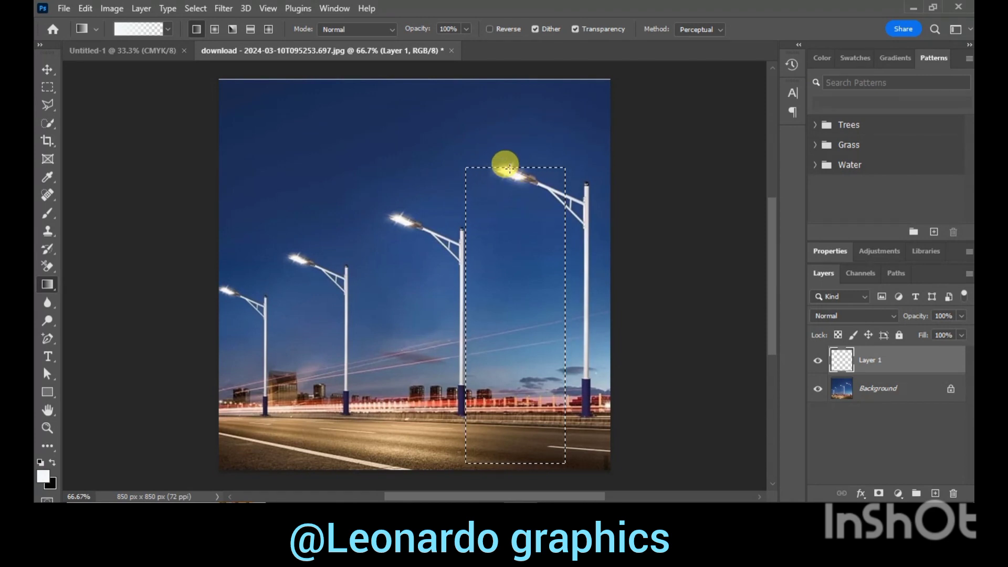
- Fill the strip with white fading downward from the lamp, then deselect
drag(510, 168, 510, 462)
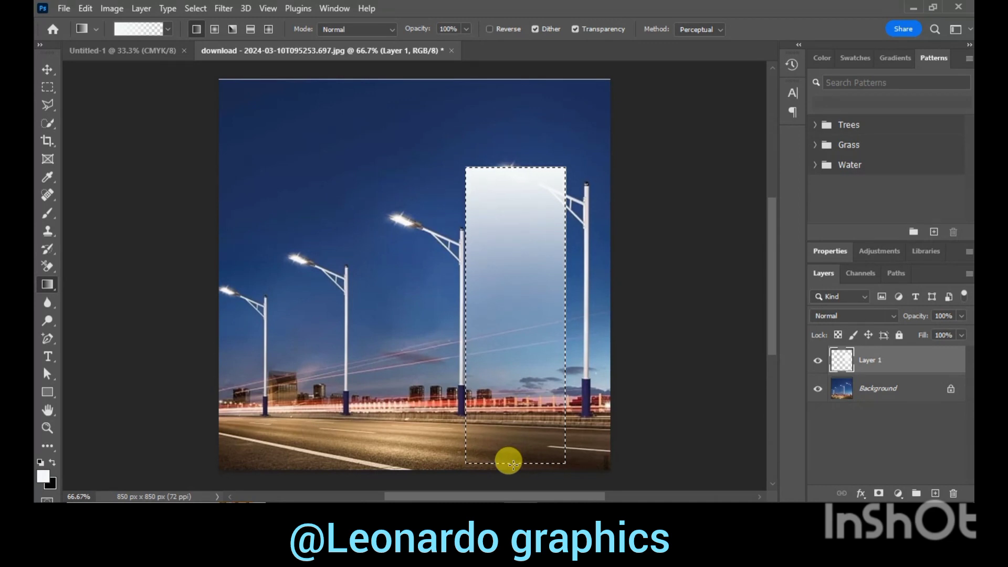
key(ctrl+d)
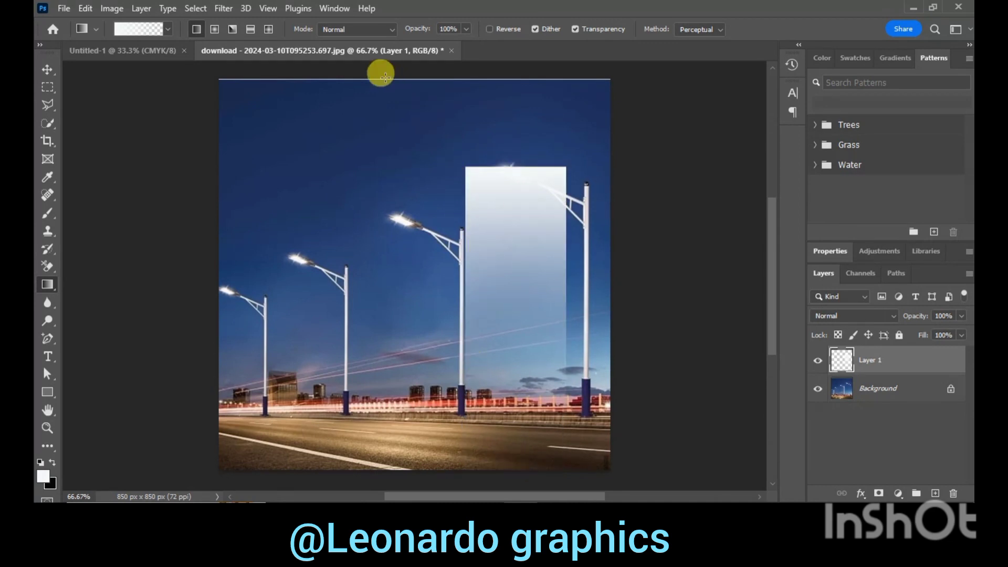
click(44, 69)
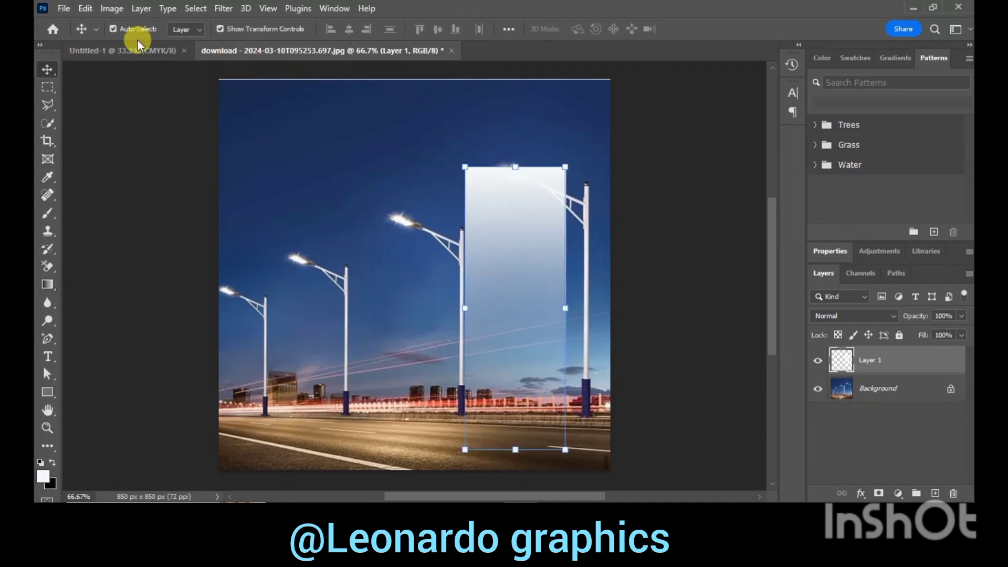
- Perspective-transform the strip, pulling its top corners inward toward the lamp head
click(85, 8)
mouse_move(129, 322)
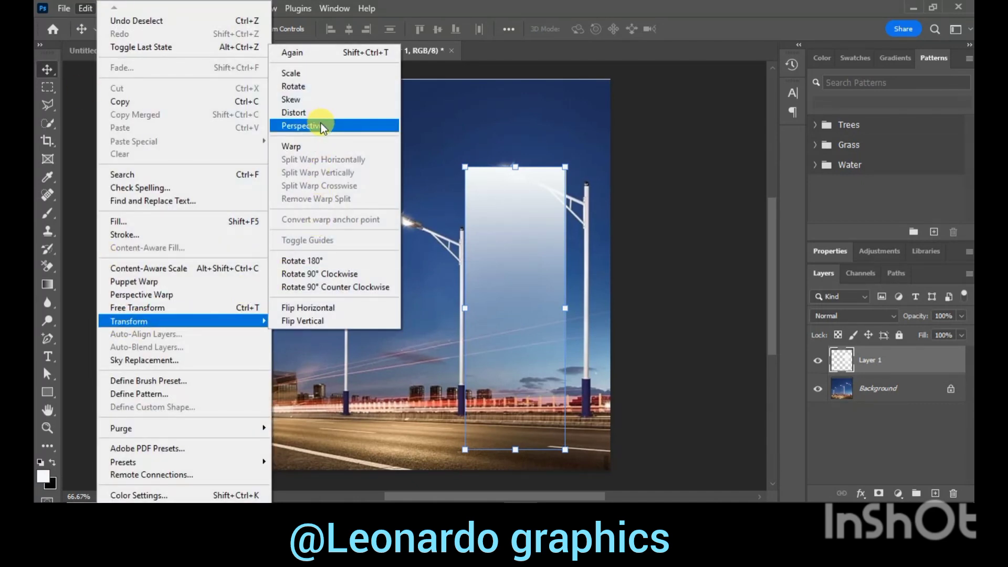
click(320, 126)
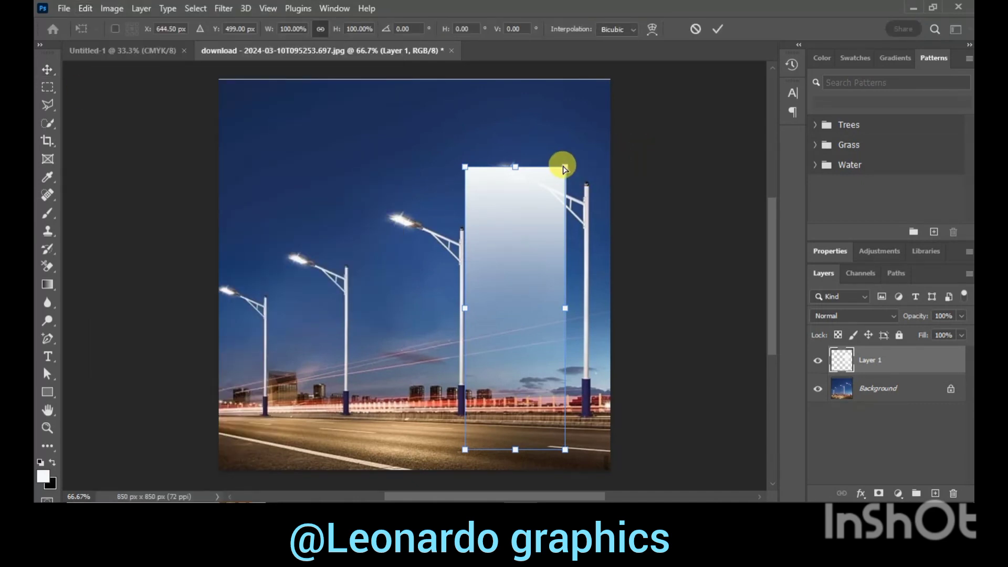
drag(564, 169, 529, 185)
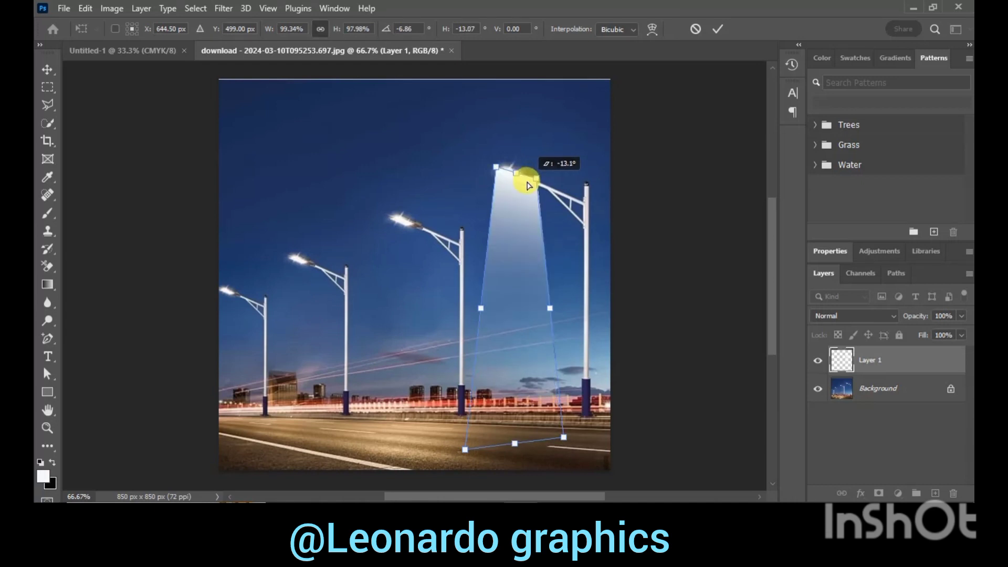
drag(529, 186, 500, 168)
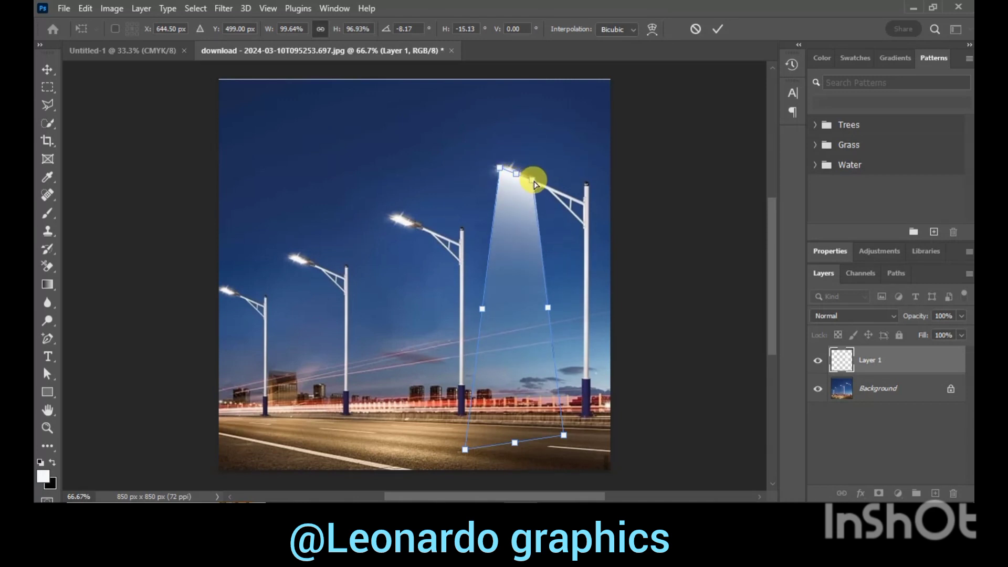
mouse_move(534, 183)
mouse_down()
mouse_move(499, 169)
mouse_move(516, 172)
mouse_up()
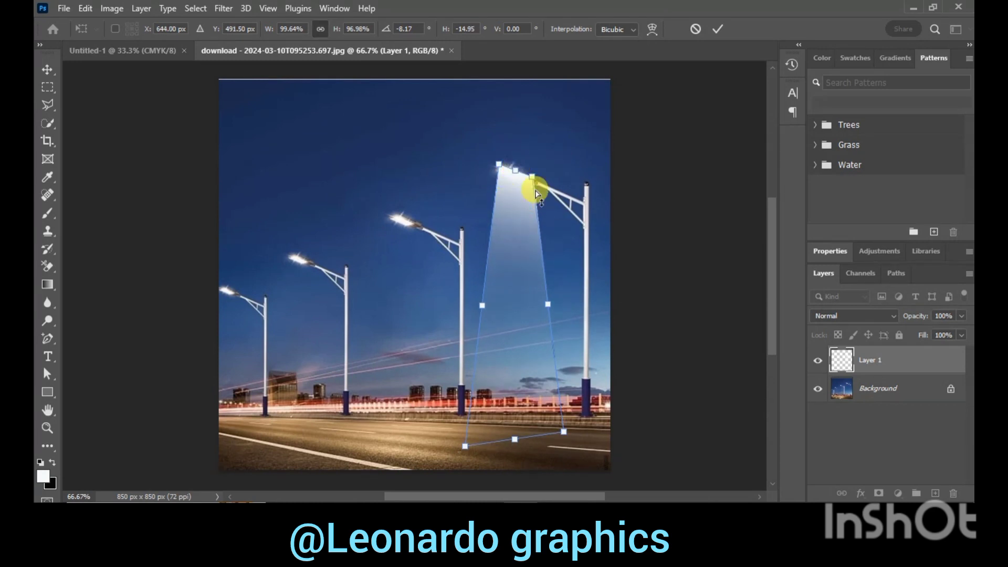
- Preview at 32% opacity while fitting the beam top under the lamp, then restore 100%
click(962, 316)
drag(963, 332, 919, 332)
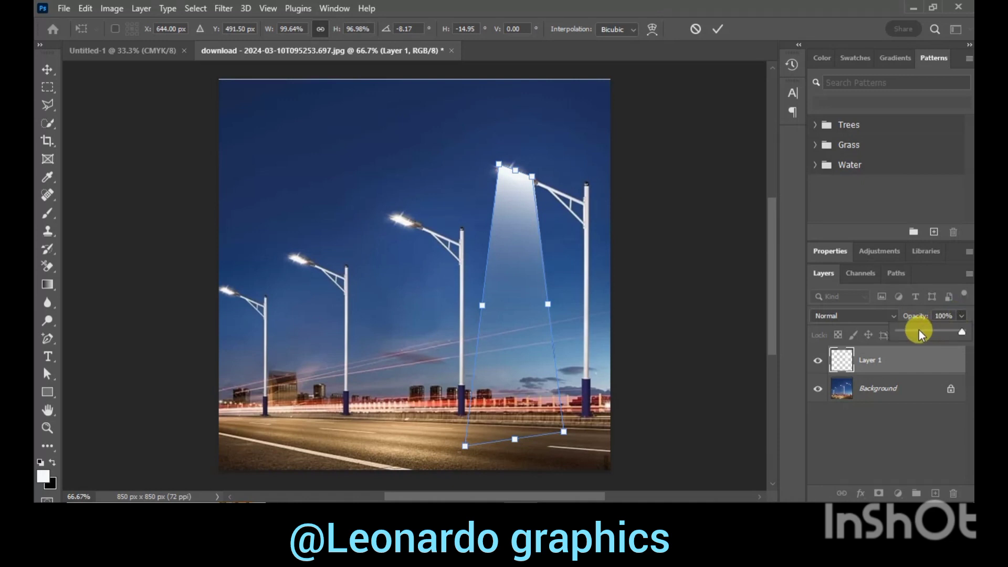
click(535, 181)
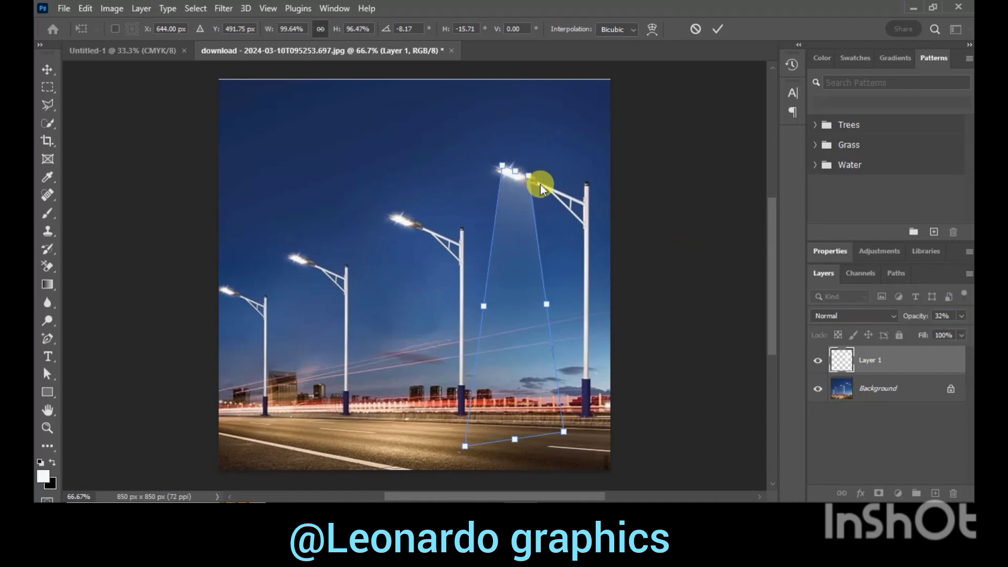
drag(532, 182, 529, 180)
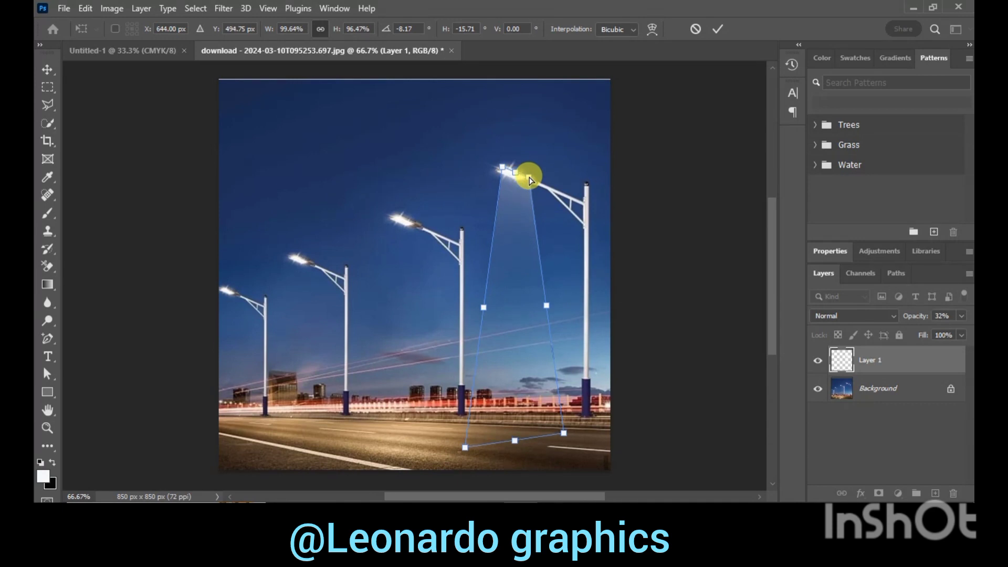
key(Up)
key(Up)
key(Up)
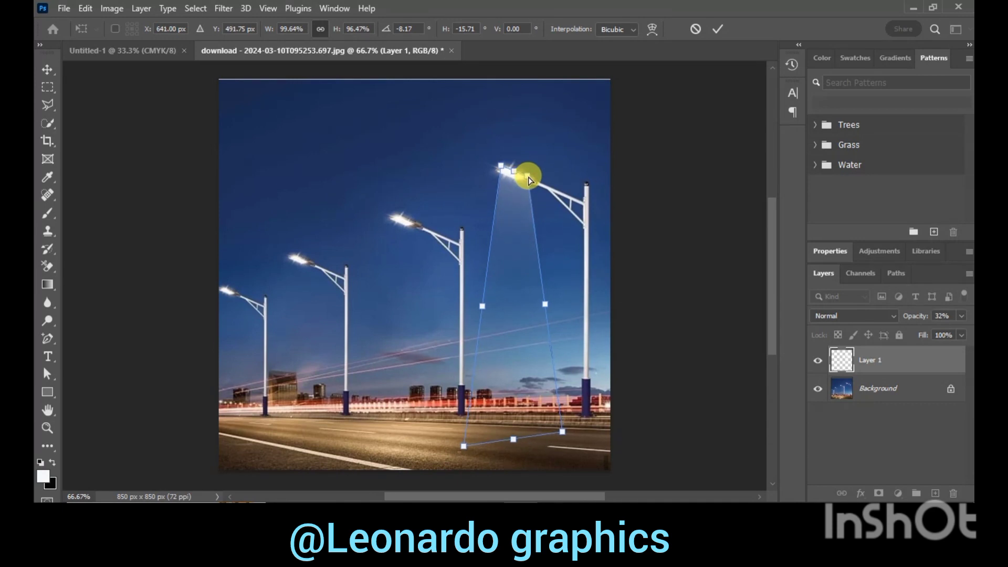
drag(530, 180, 525, 185)
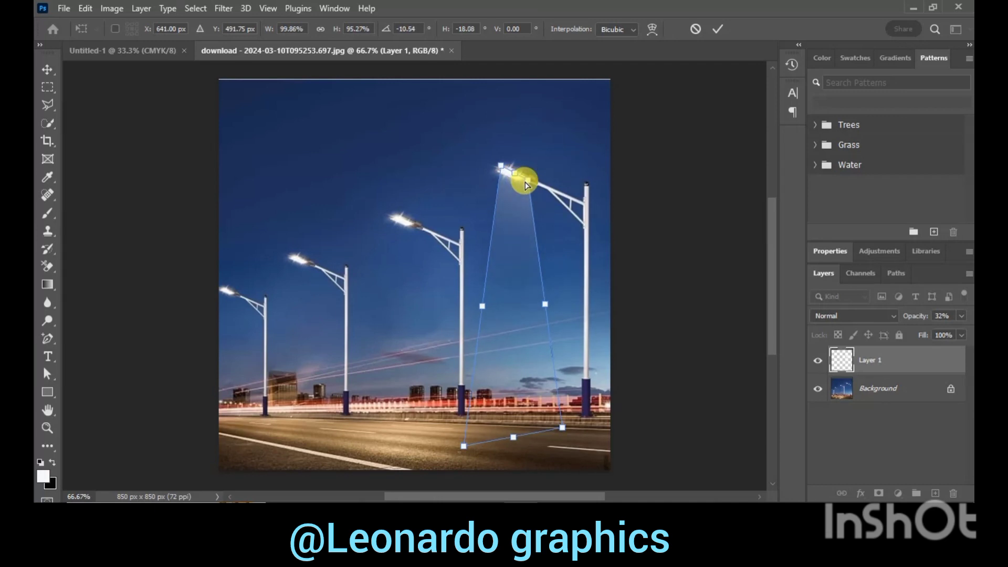
key(Up)
key(Up)
key(Up)
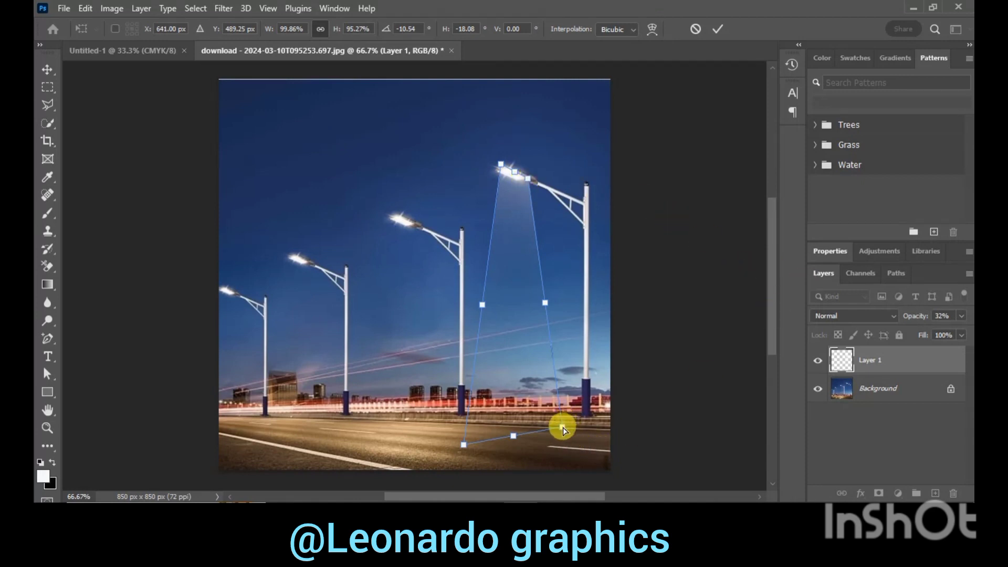
click(962, 316)
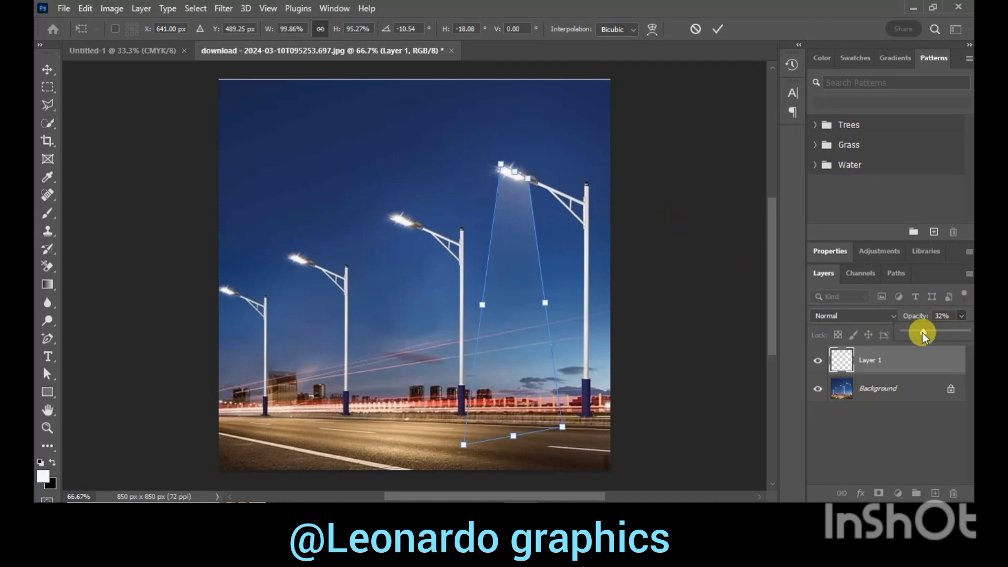
drag(921, 331, 967, 332)
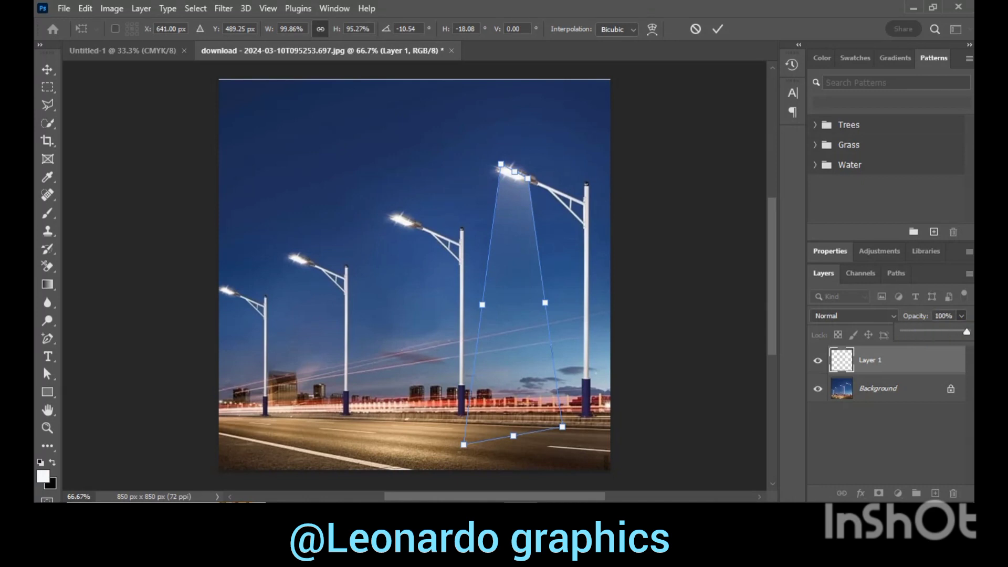
- Commit the transform, nudge the beam slightly down, and set Layer 1 to Overlay blending
click(718, 29)
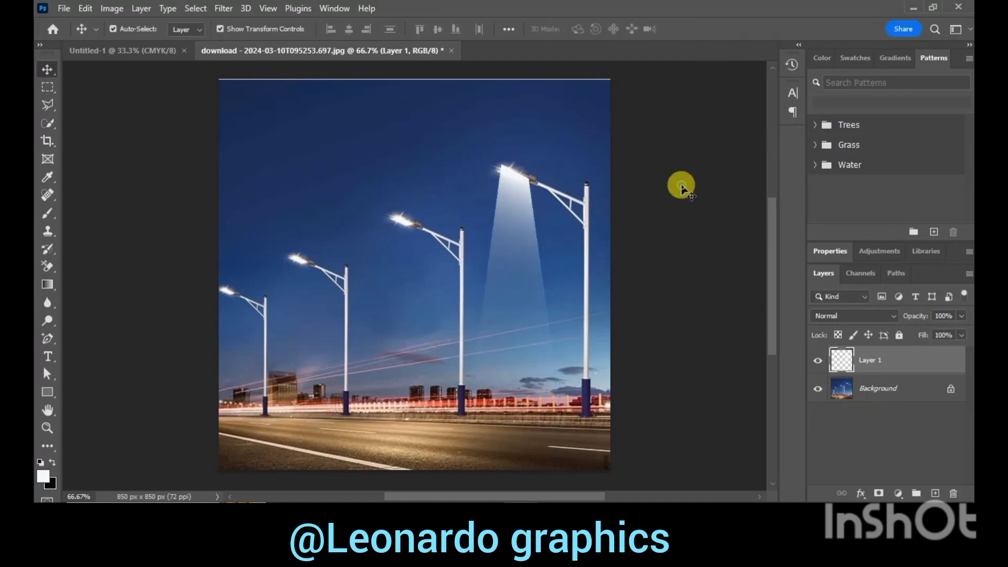
click(508, 221)
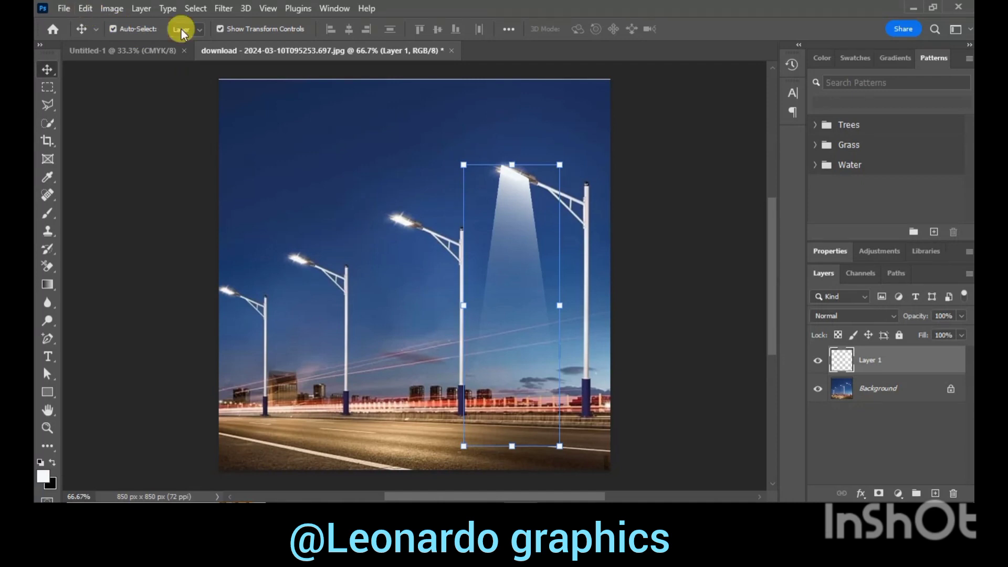
drag(515, 220, 515, 222)
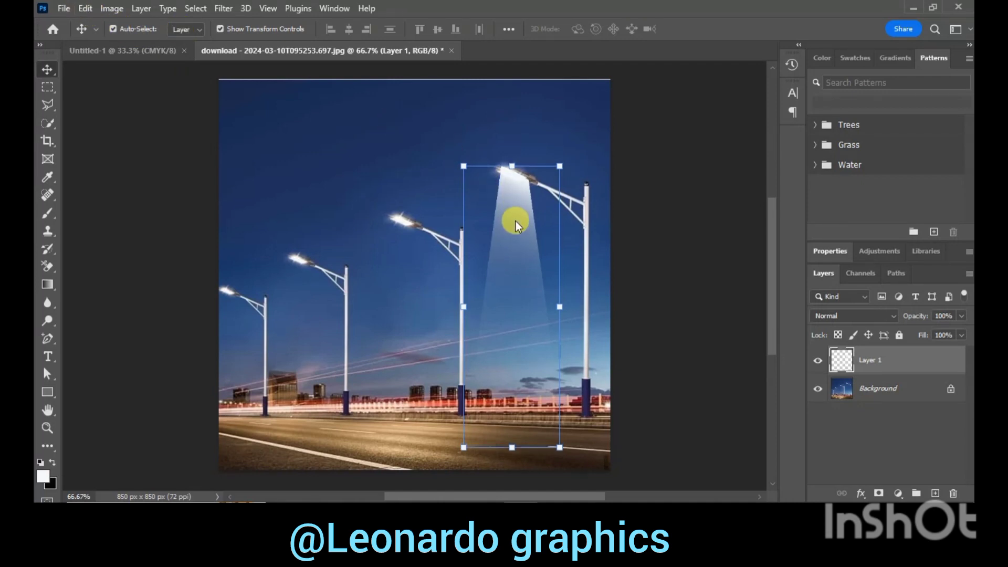
click(896, 318)
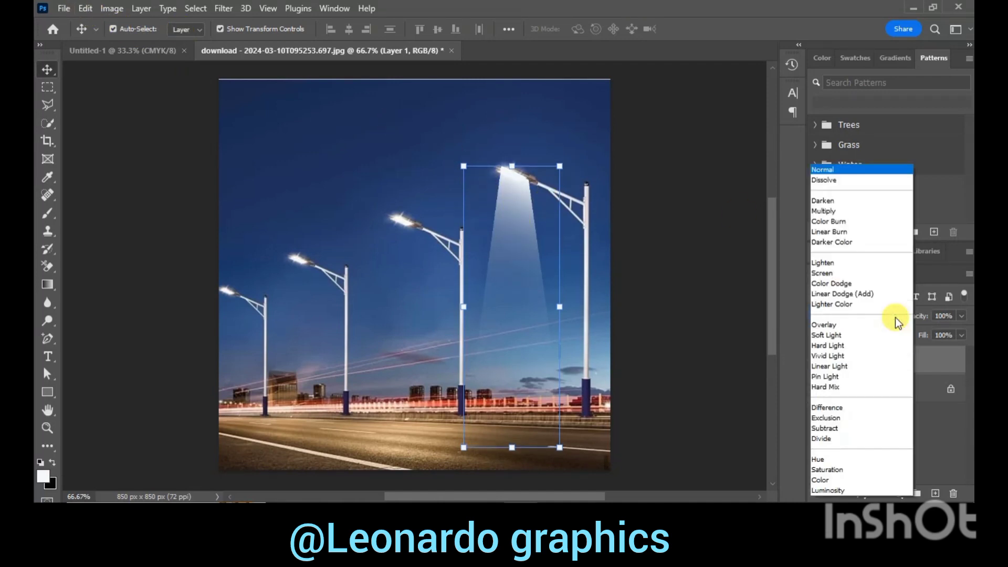
click(843, 326)
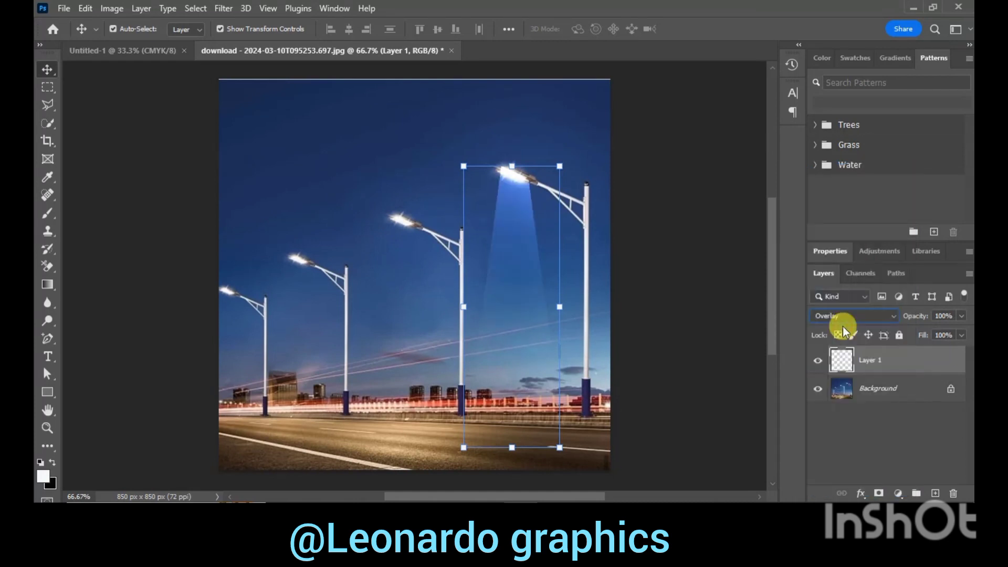
click(670, 251)
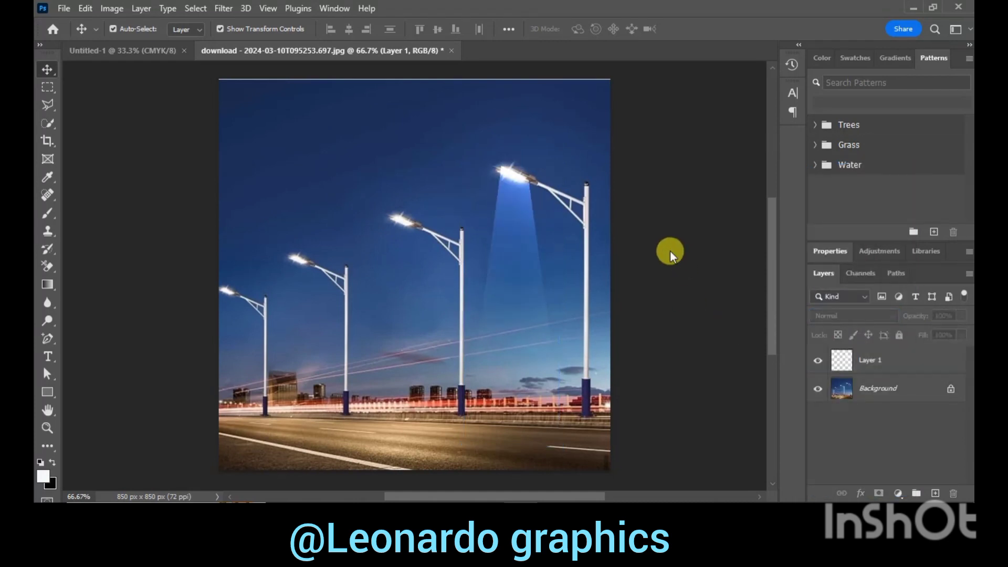
click(513, 204)
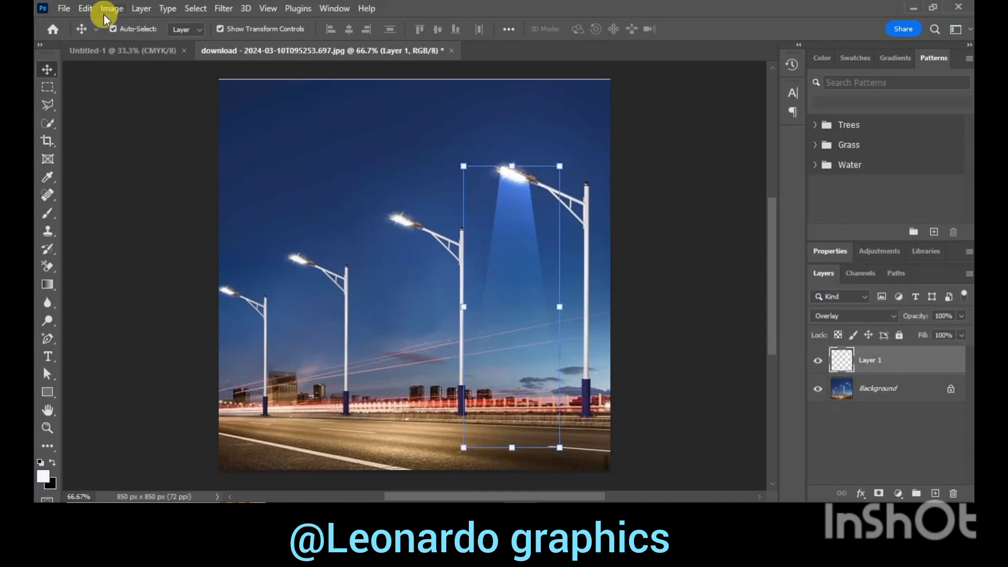
- Taper the top of the rightmost beam slightly with a perspective transform
click(86, 9)
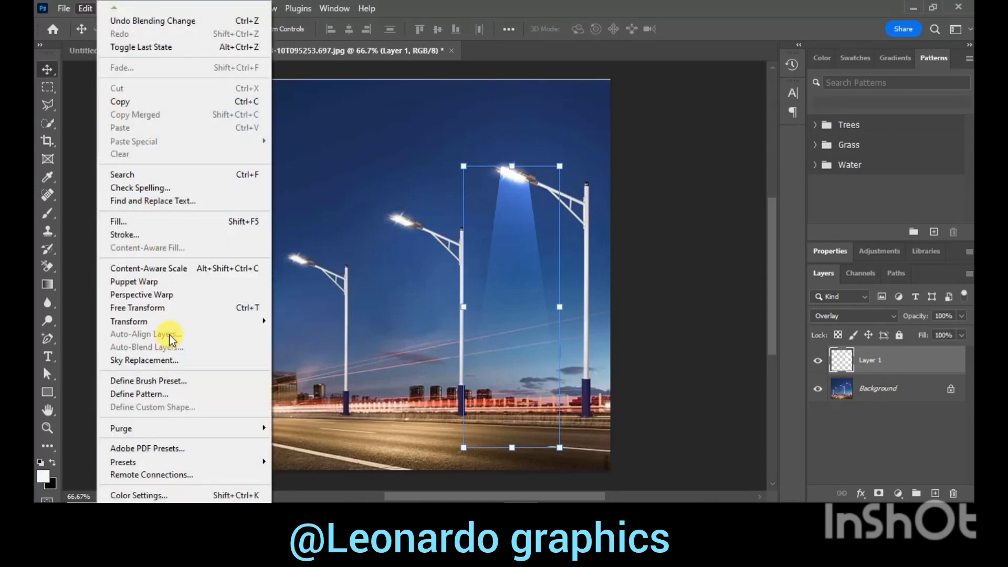
mouse_move(129, 321)
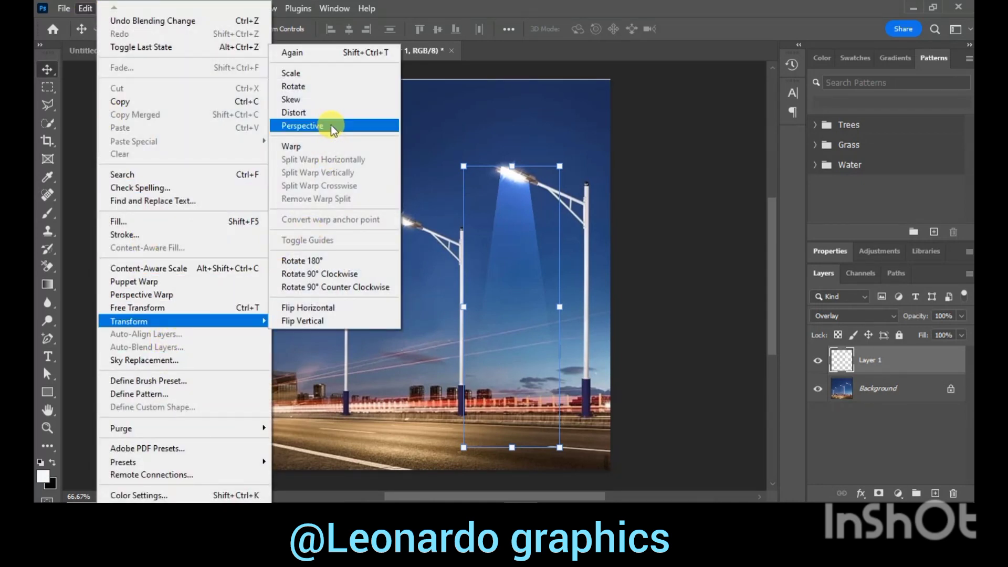
click(330, 125)
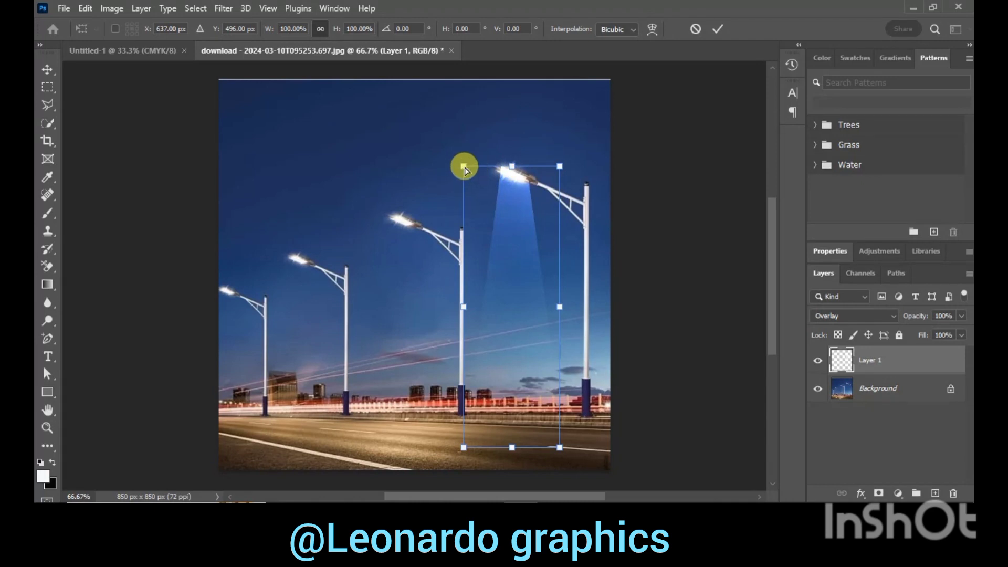
drag(463, 167, 464, 169)
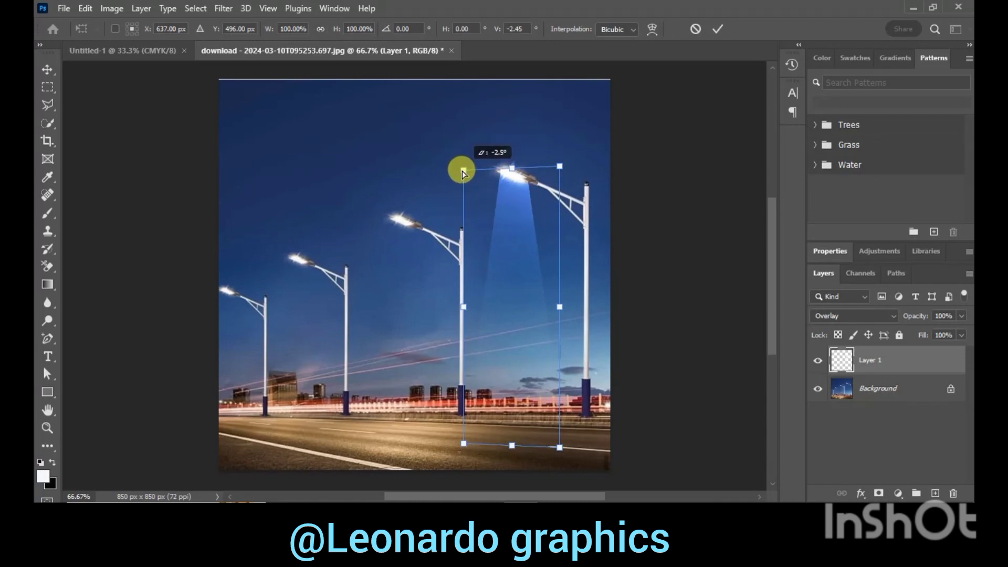
click(718, 29)
click(650, 254)
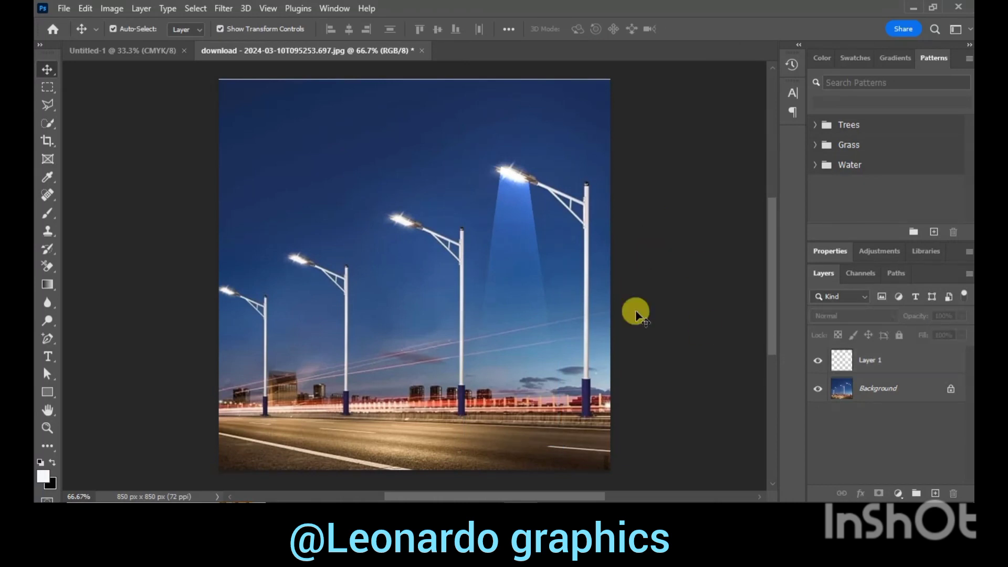
- Alt-drag a copy of the beam under the second lamp from the right
drag(523, 208, 415, 253)
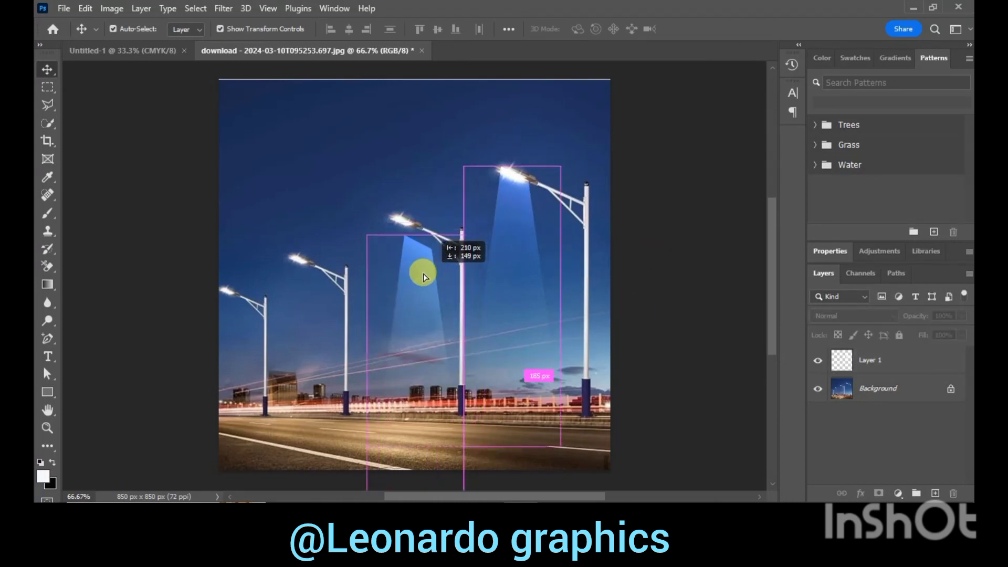
drag(415, 253, 412, 257)
right_click(412, 251)
click(412, 250)
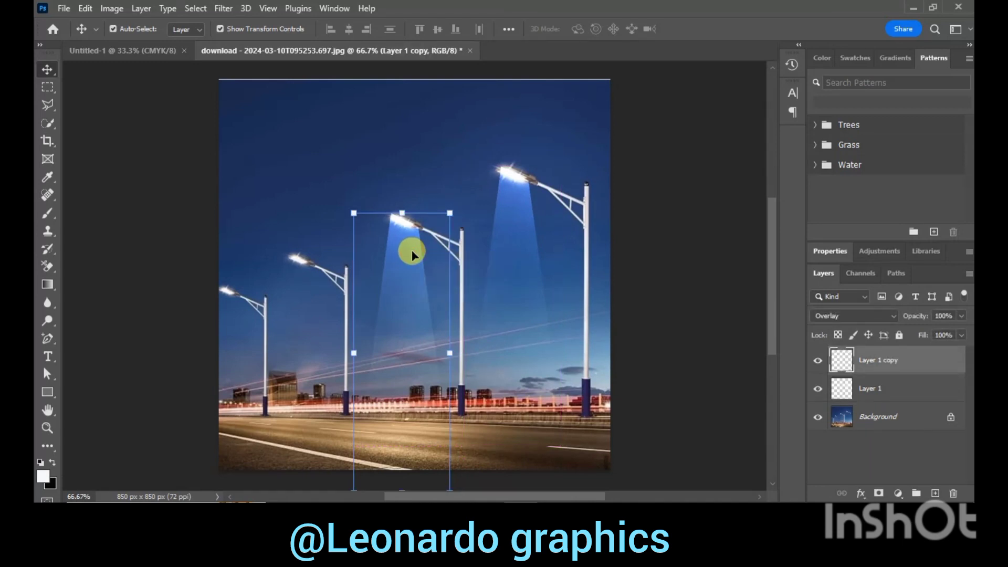
right_click(412, 250)
click(410, 236)
- Narrow and tilt the Layer 1 copy beam in perspective, then move it under the next lamp
right_click(409, 233)
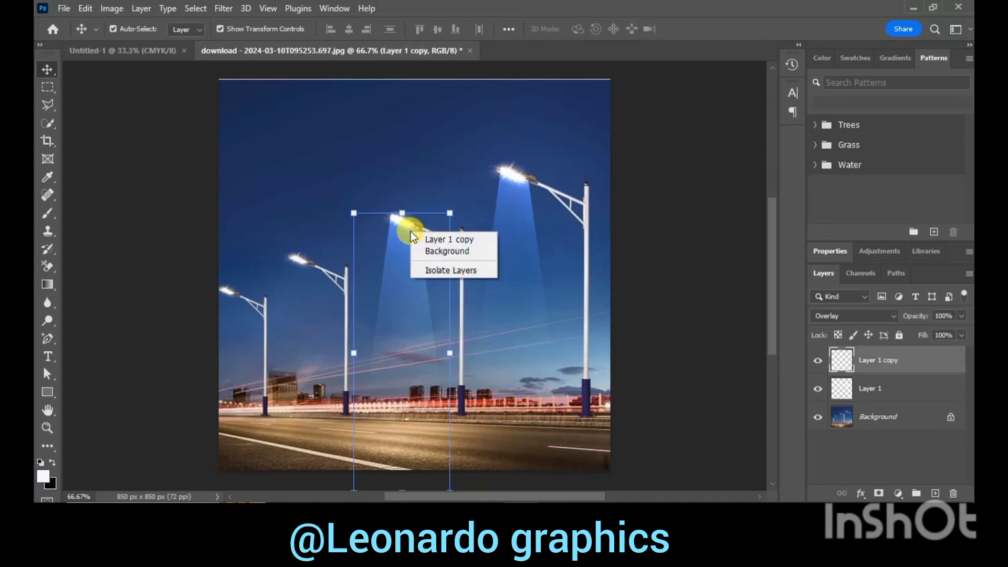
click(87, 10)
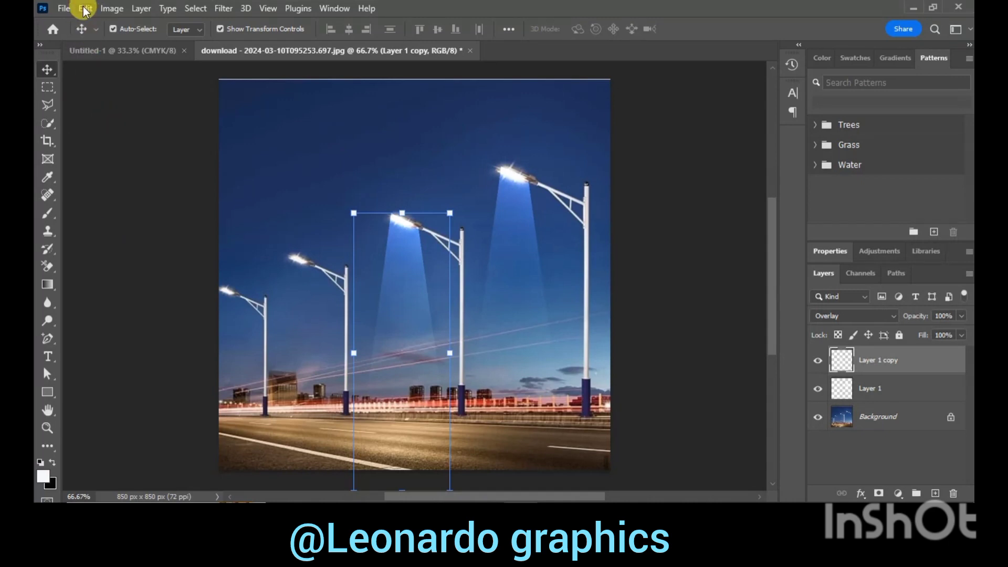
click(84, 9)
mouse_move(129, 322)
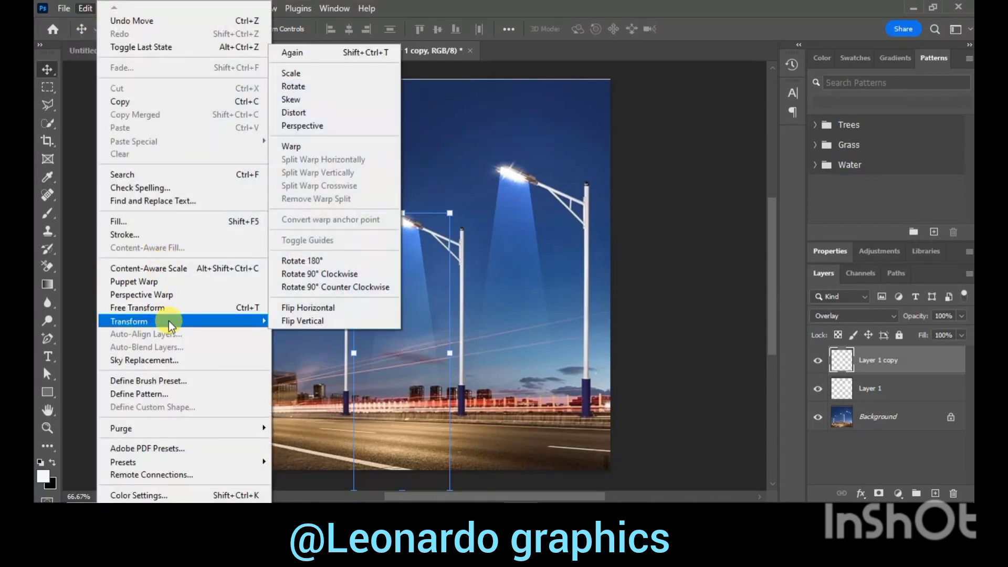
click(324, 125)
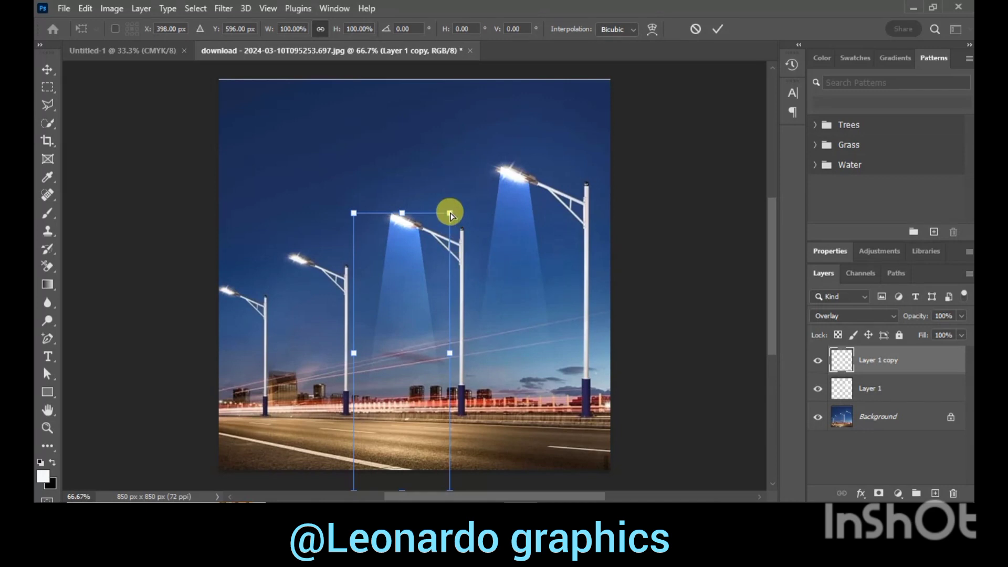
drag(449, 213, 422, 224)
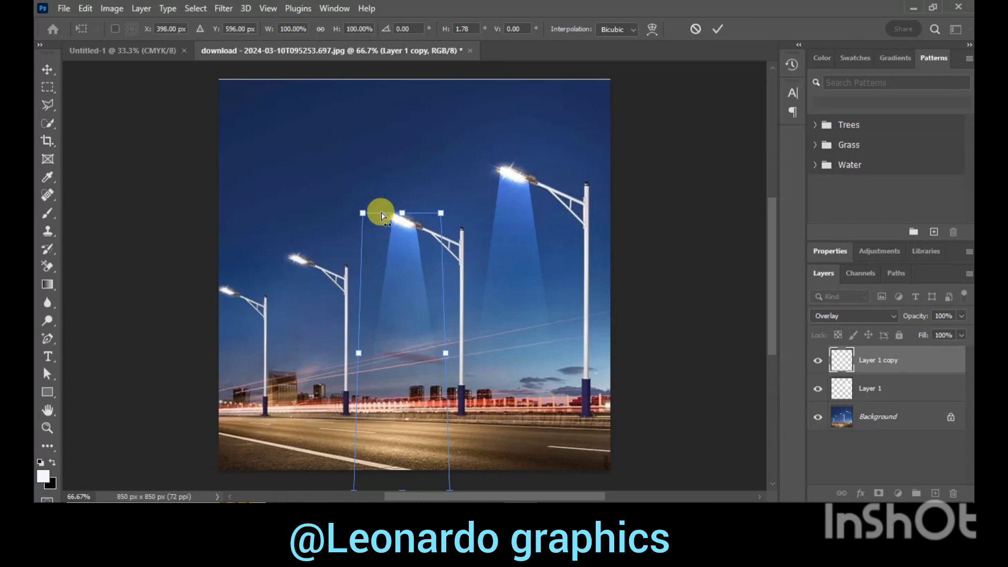
drag(402, 216, 403, 221)
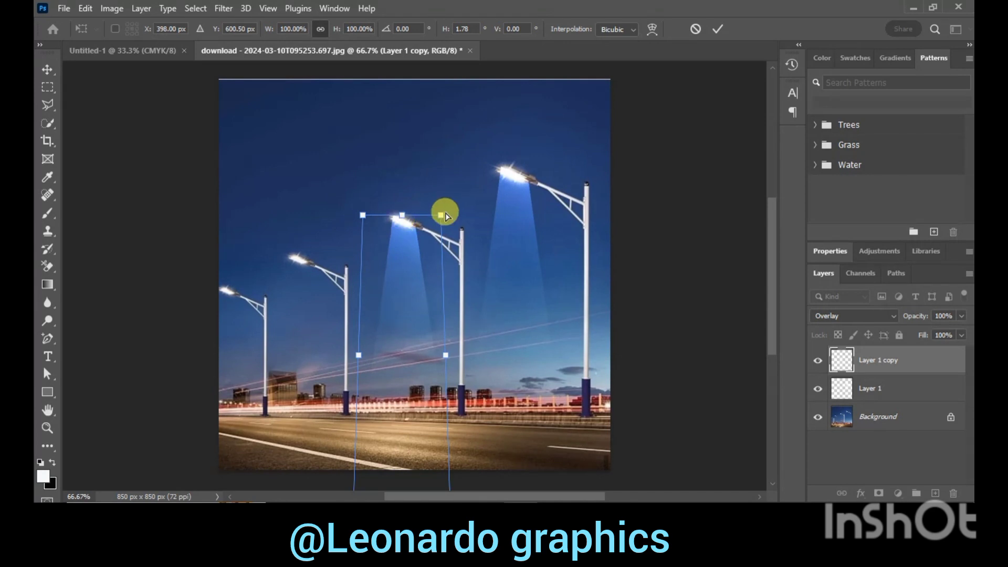
drag(444, 215, 444, 212)
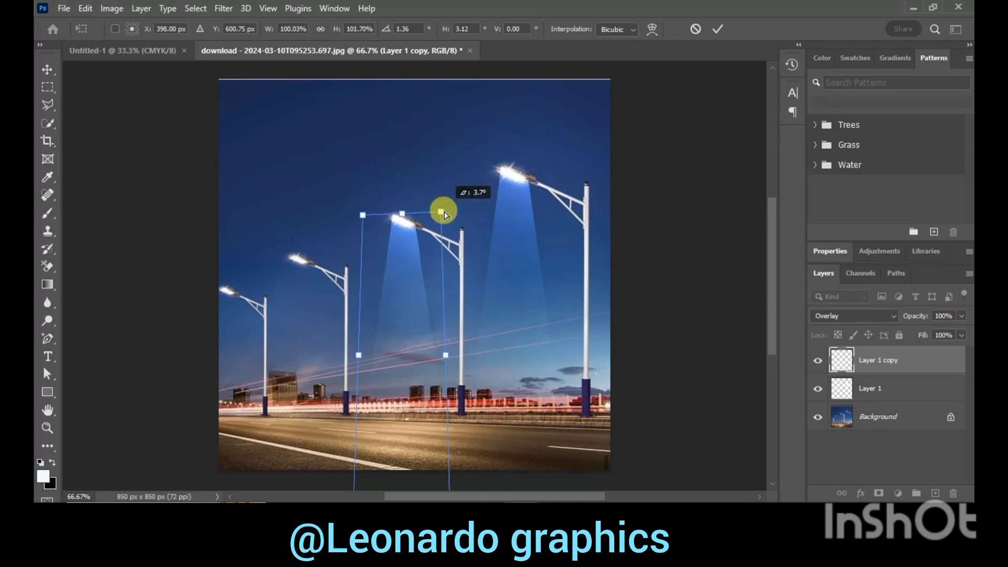
click(716, 29)
drag(395, 319, 294, 360)
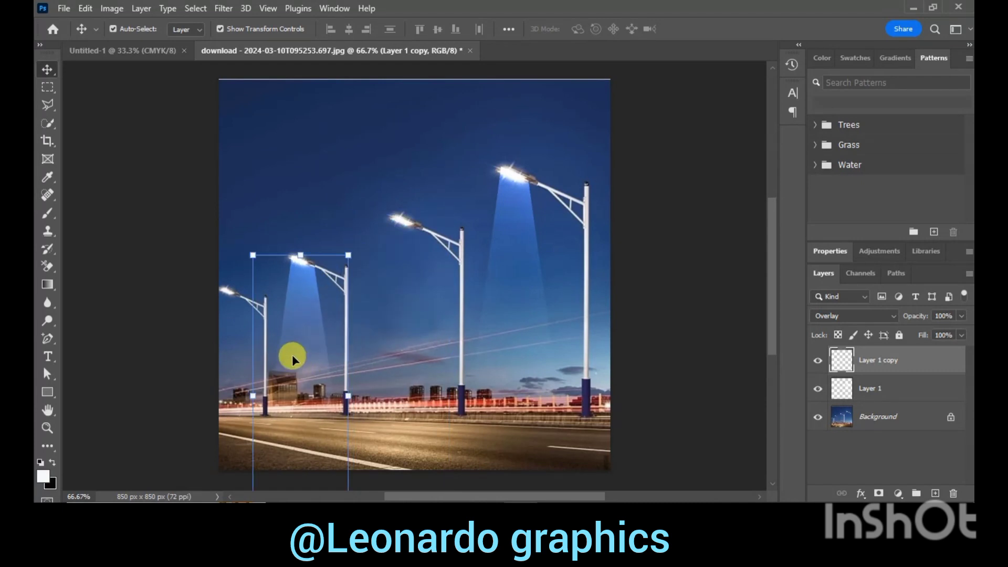
- Narrow the beam top to fit its lamp head, then Alt-drag a copy toward the leftmost lamp
click(85, 8)
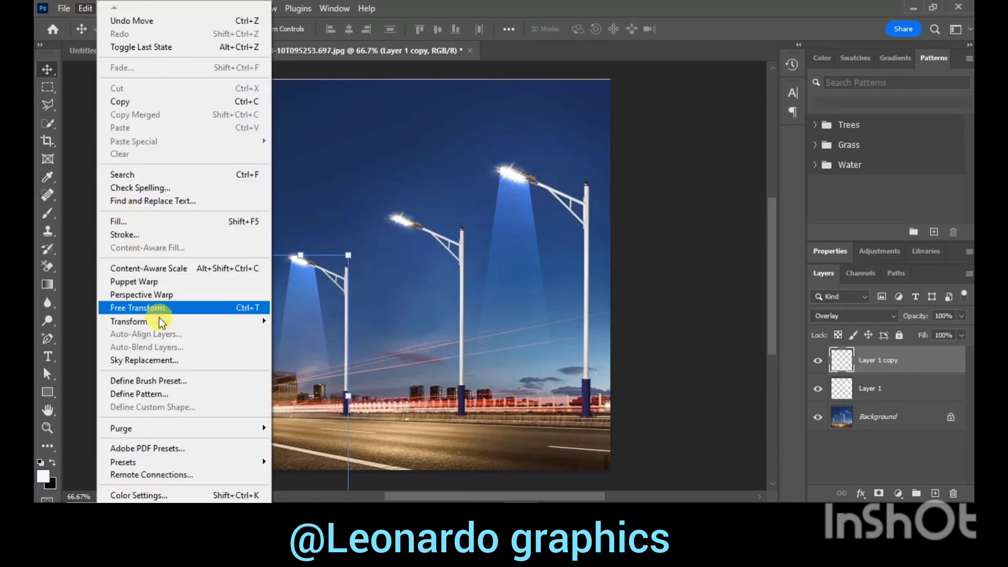
mouse_move(182, 321)
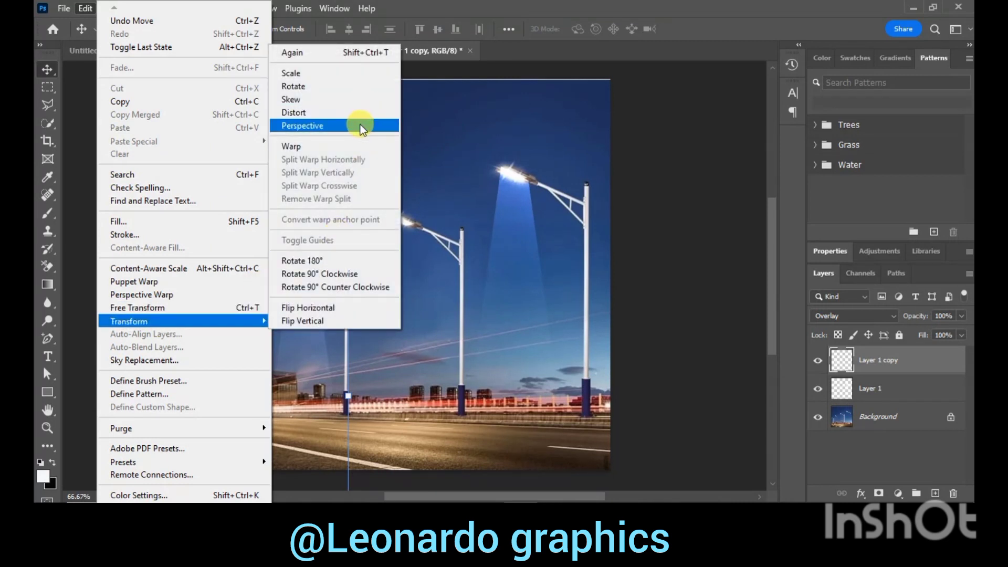
click(361, 124)
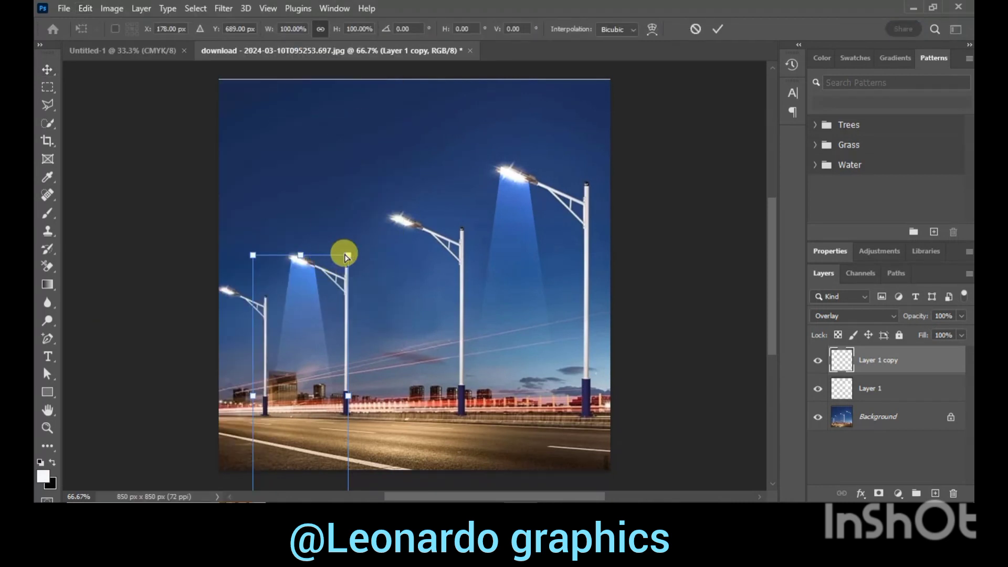
drag(348, 256, 337, 255)
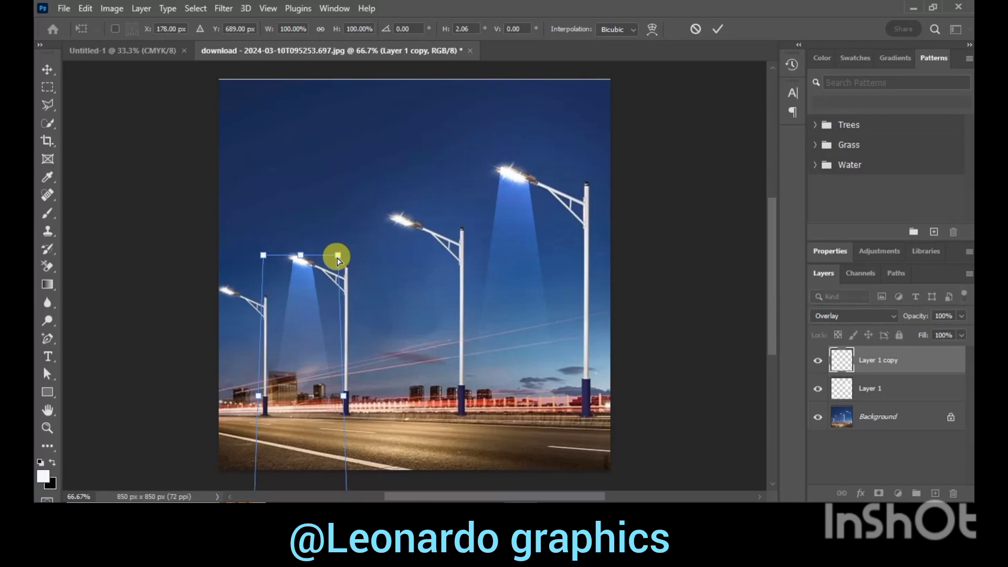
drag(305, 292, 302, 293)
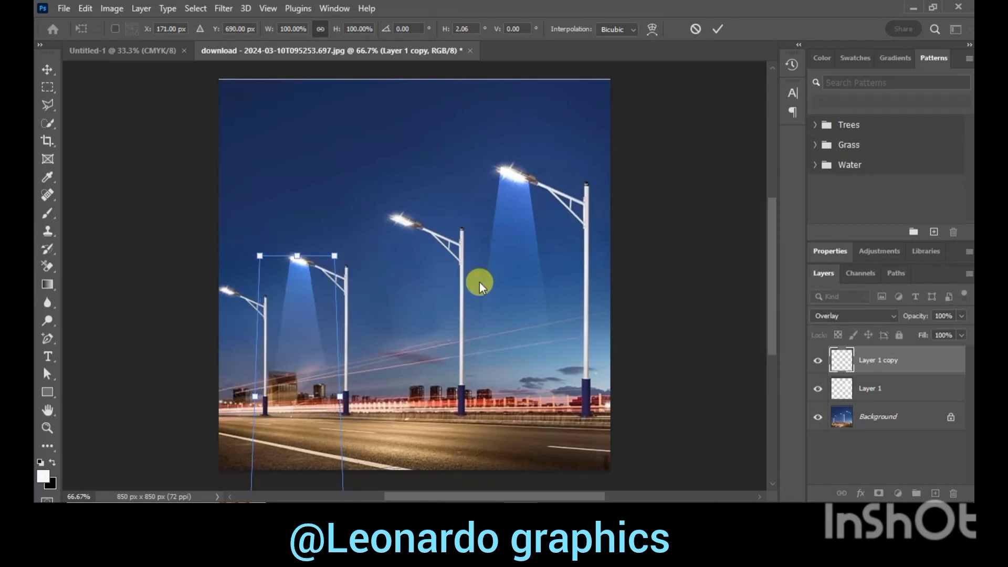
click(716, 32)
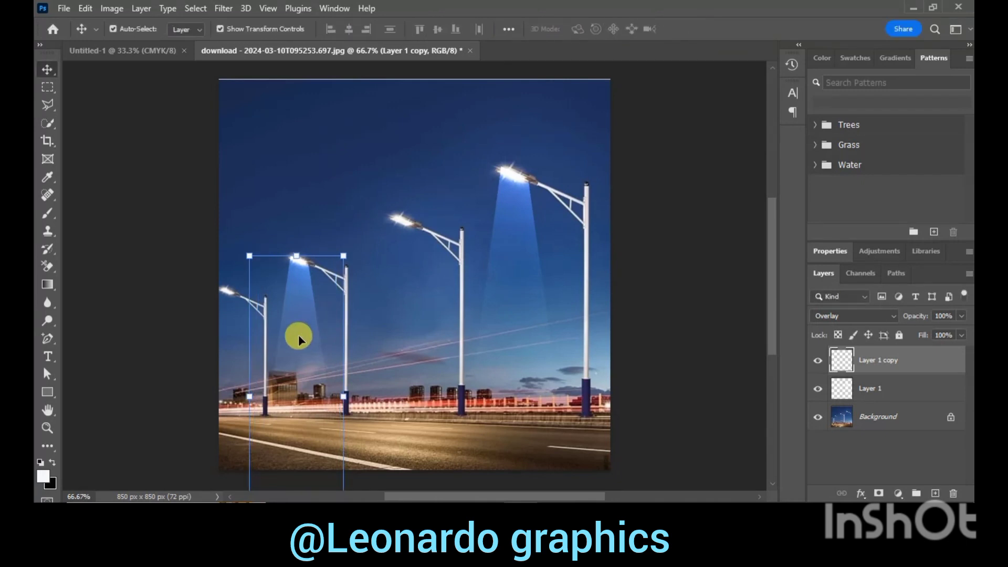
drag(298, 335, 229, 370)
- Skew and narrow the Layer 1 copy 2 beam's top to fit the leftmost lamp head
click(85, 8)
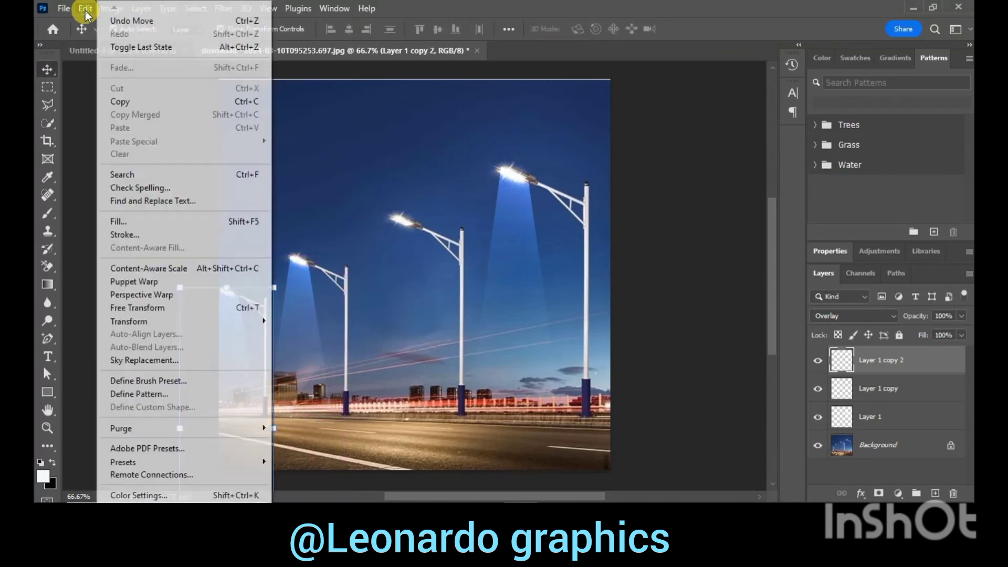
mouse_move(129, 321)
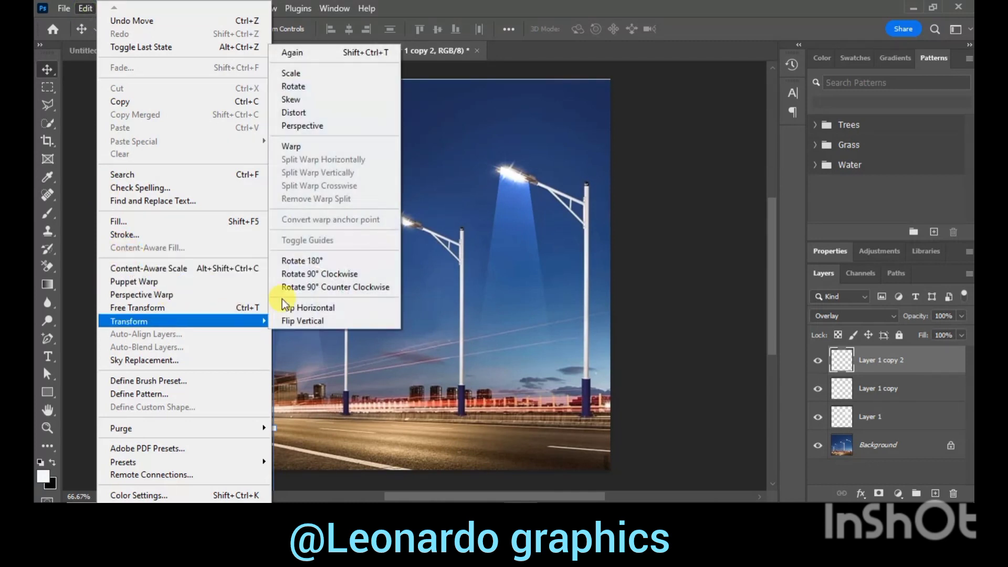
click(340, 126)
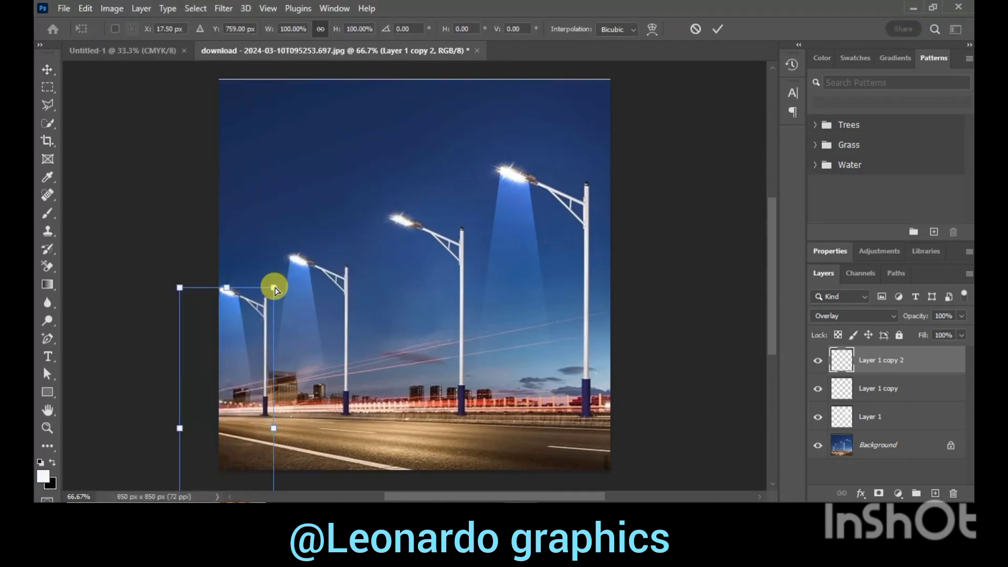
drag(273, 291, 235, 327)
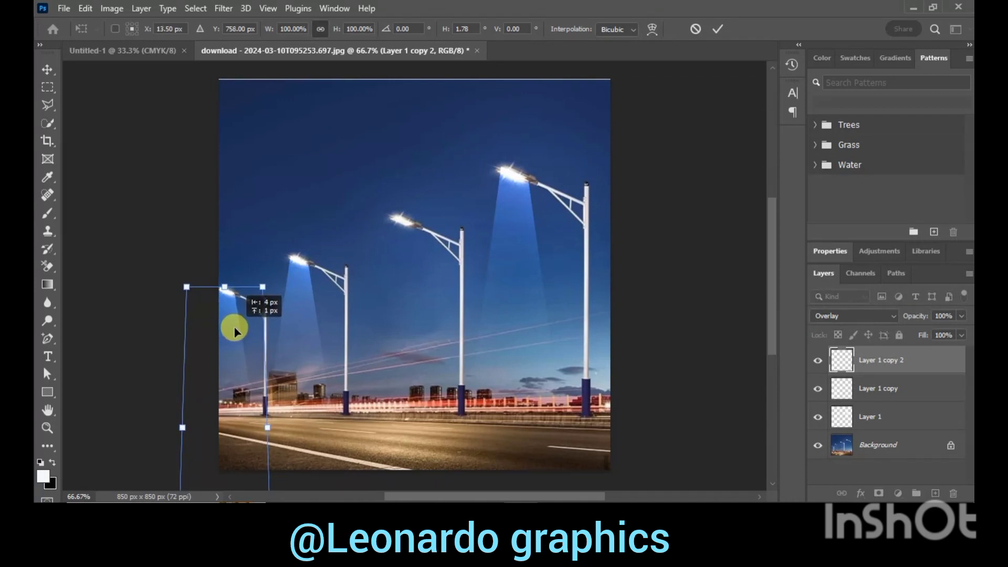
drag(234, 327, 235, 331)
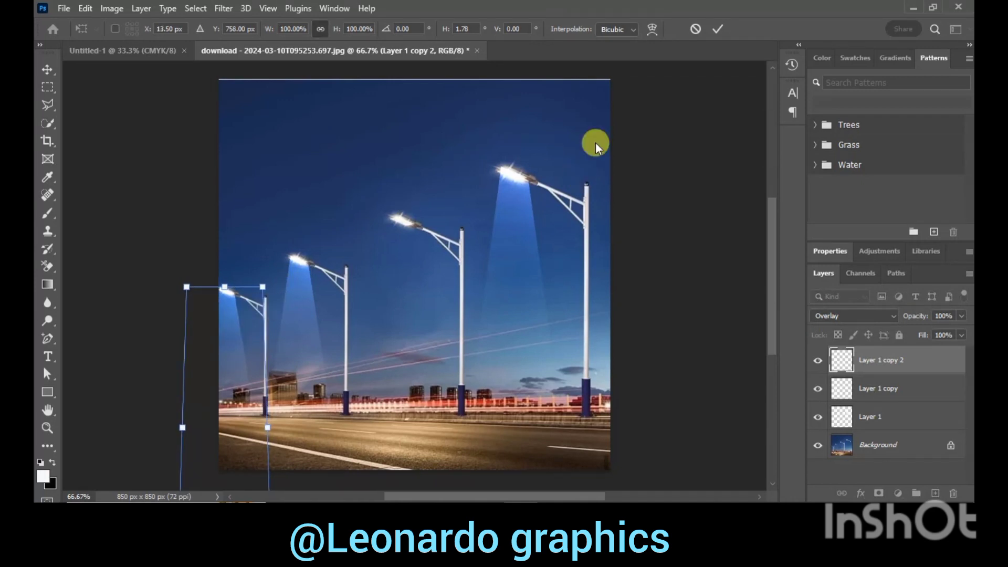
click(718, 29)
click(700, 171)
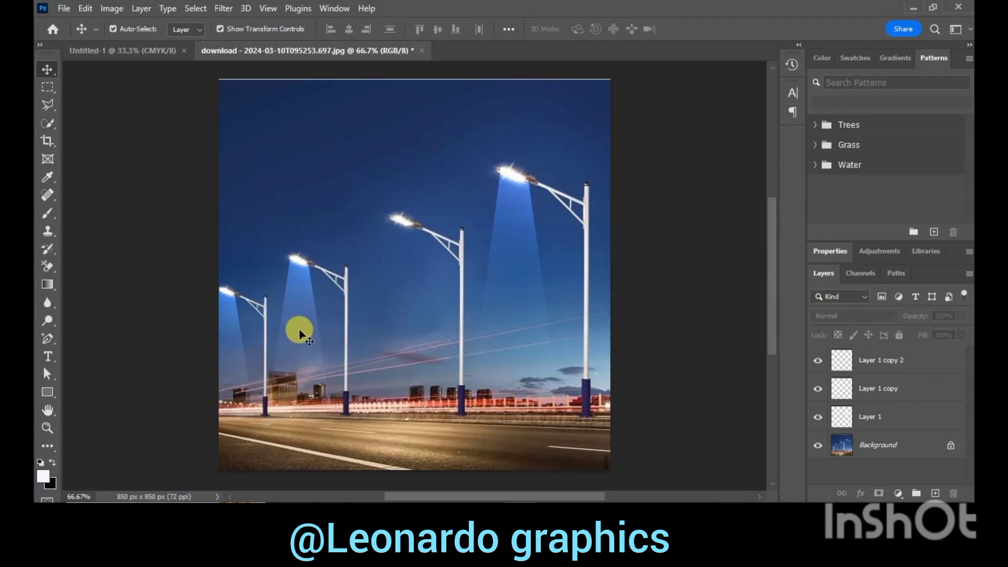
- Alt-drag a beam copy under the third lamp and widen its top in perspective
drag(300, 334, 398, 295)
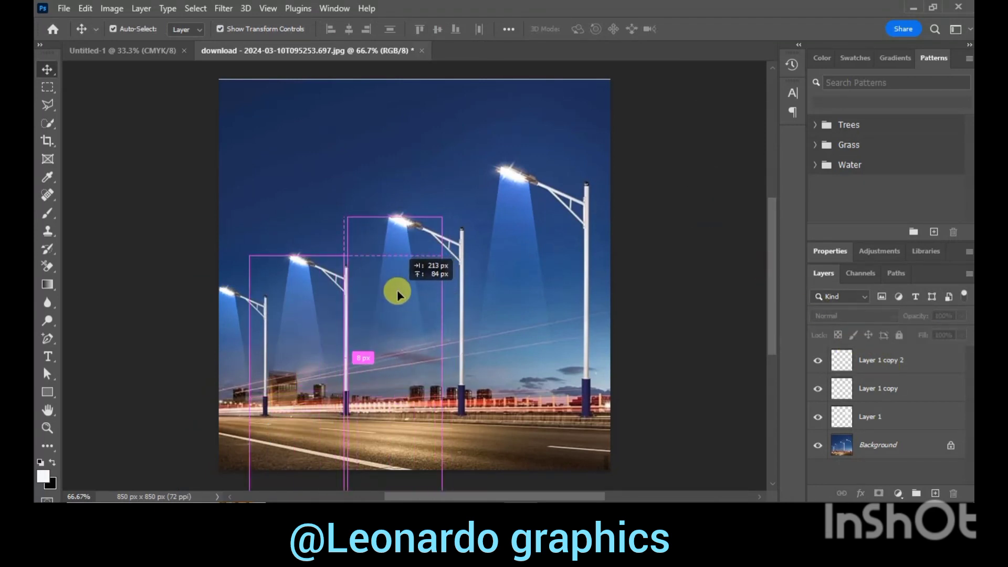
drag(397, 295, 403, 294)
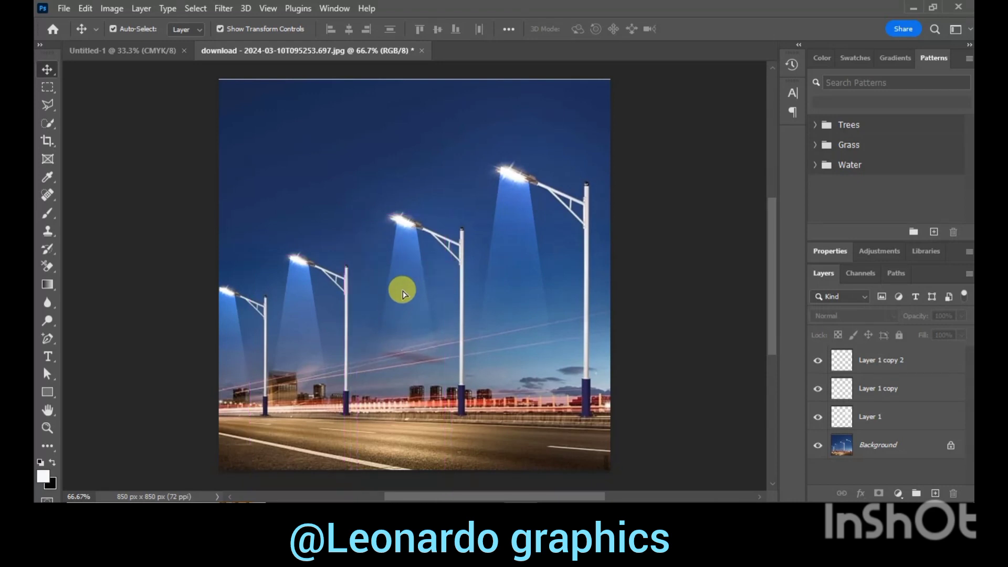
click(85, 7)
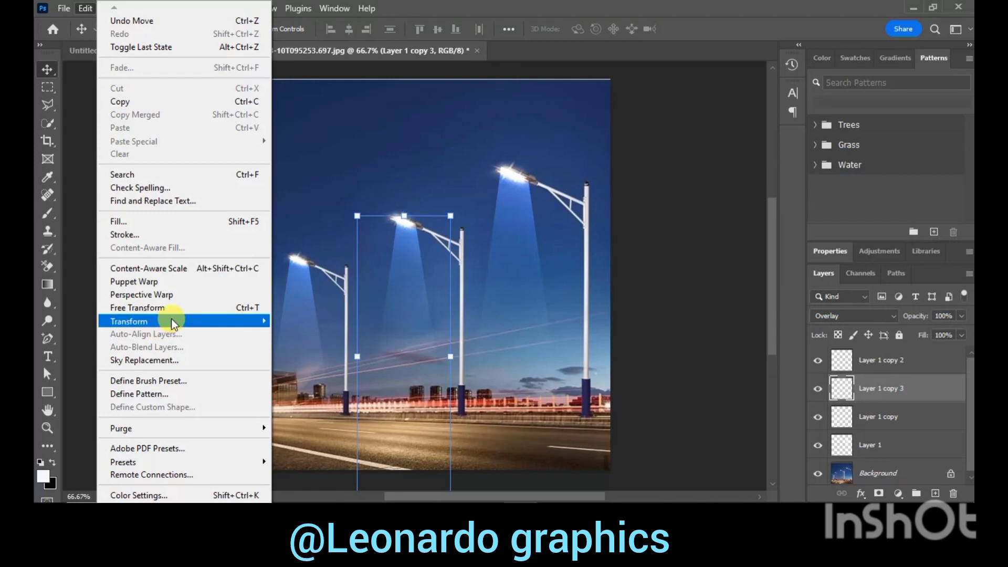
mouse_move(181, 321)
click(334, 129)
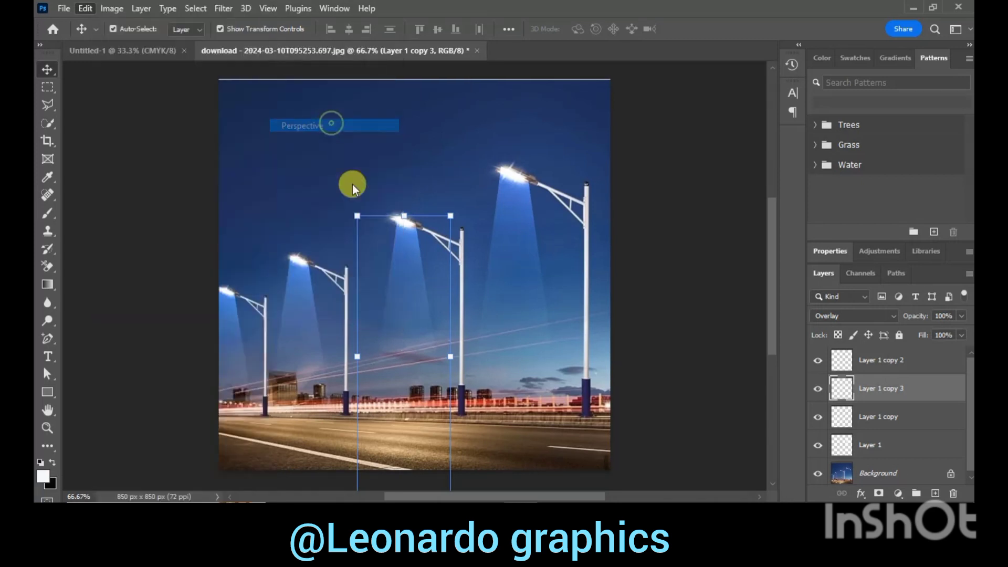
drag(358, 216, 350, 216)
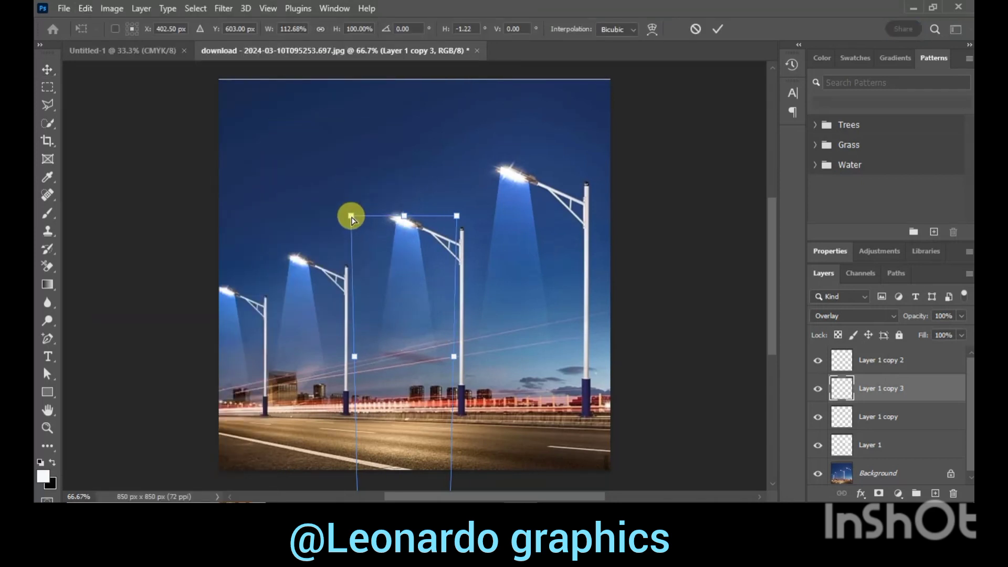
- Shift the new beam left under its lamp, widen it to 122.44%, and commit
drag(418, 275, 415, 273)
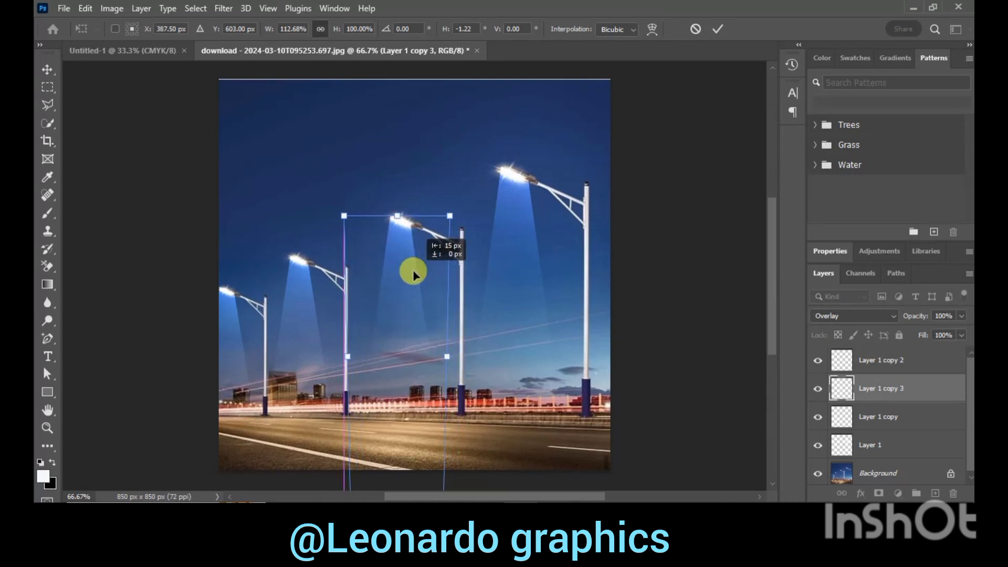
drag(419, 274, 412, 274)
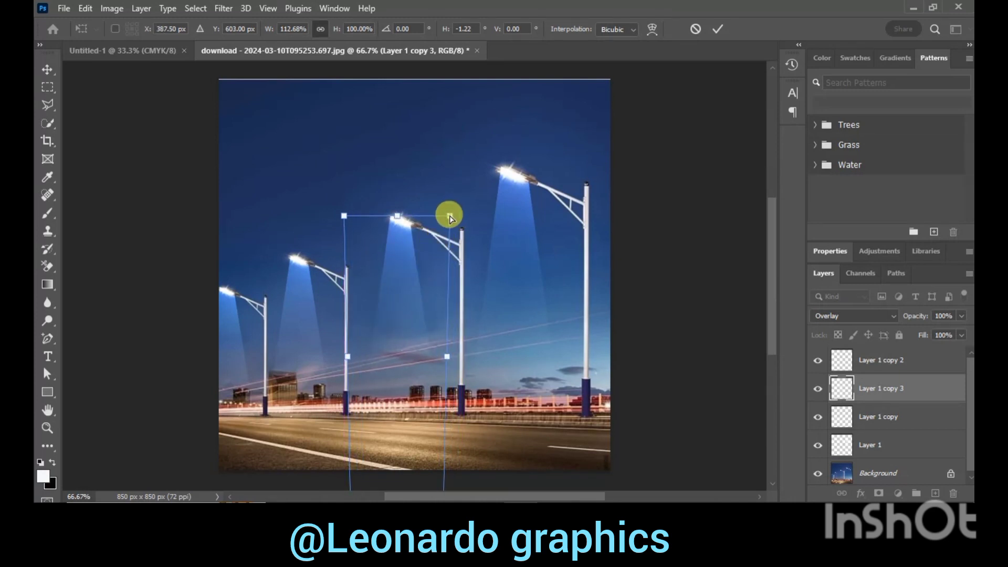
drag(450, 216, 455, 216)
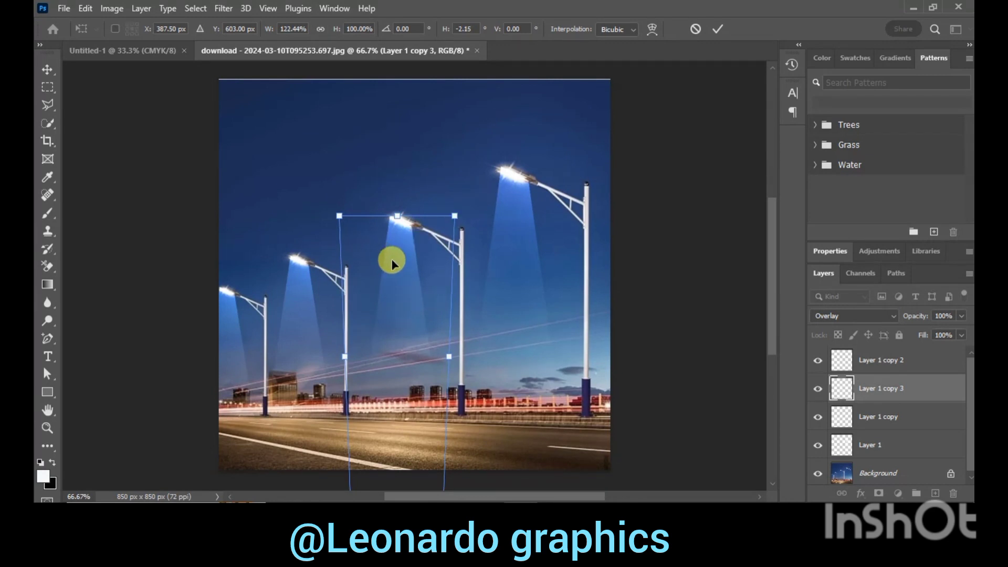
drag(389, 261, 393, 263)
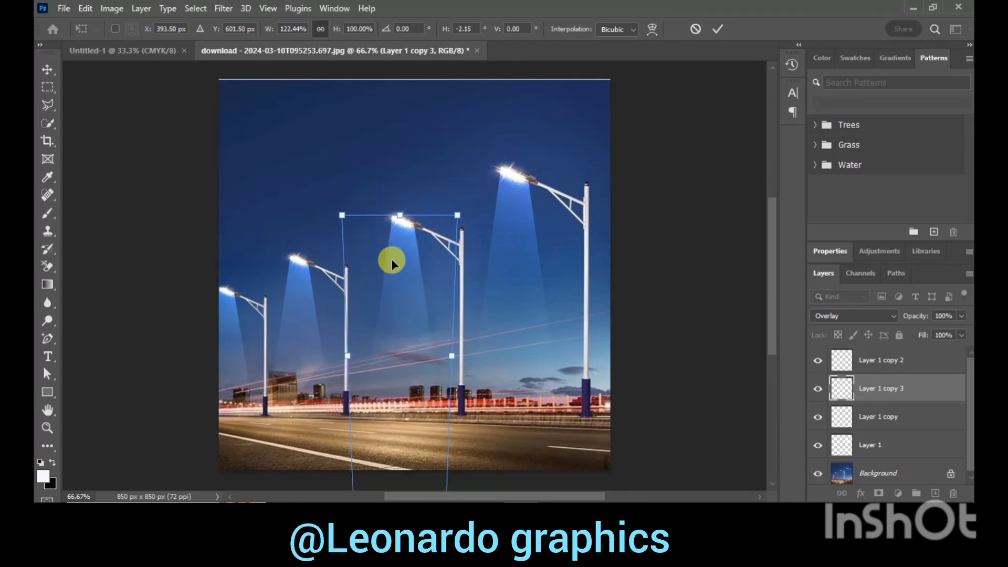
click(717, 29)
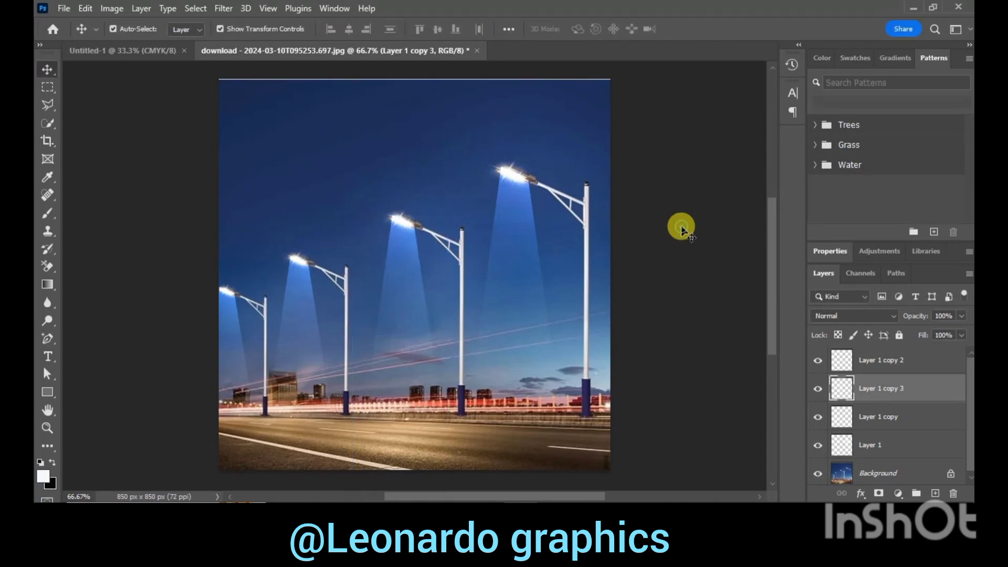
click(682, 227)
- Merge Layer 1, Layer 1 copy, copy 2 and copy 3 into one Overlay-blended layer
click(897, 367)
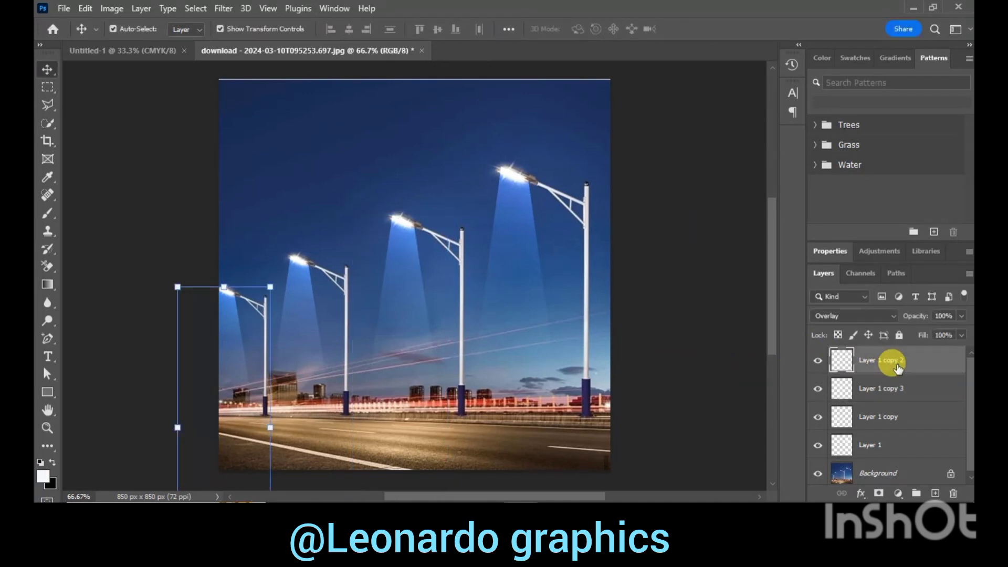
ctrl+click(895, 390)
ctrl+click(901, 419)
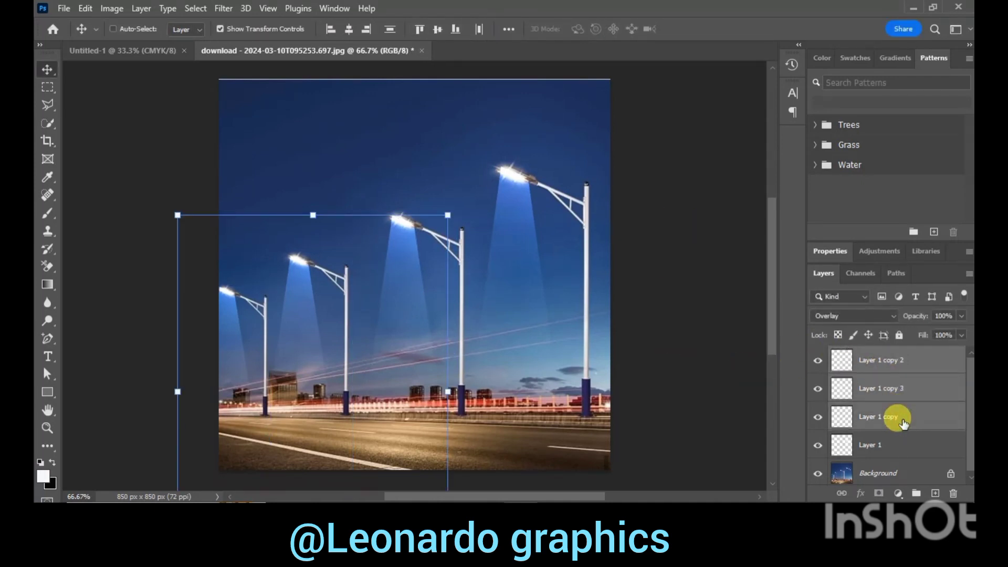
ctrl+click(899, 452)
key(ctrl+e)
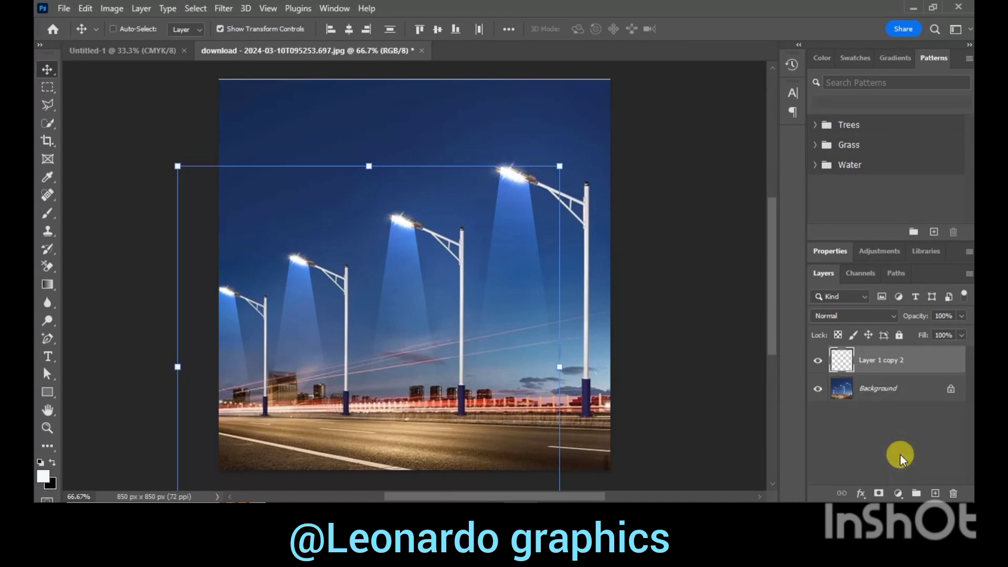
click(887, 360)
click(893, 317)
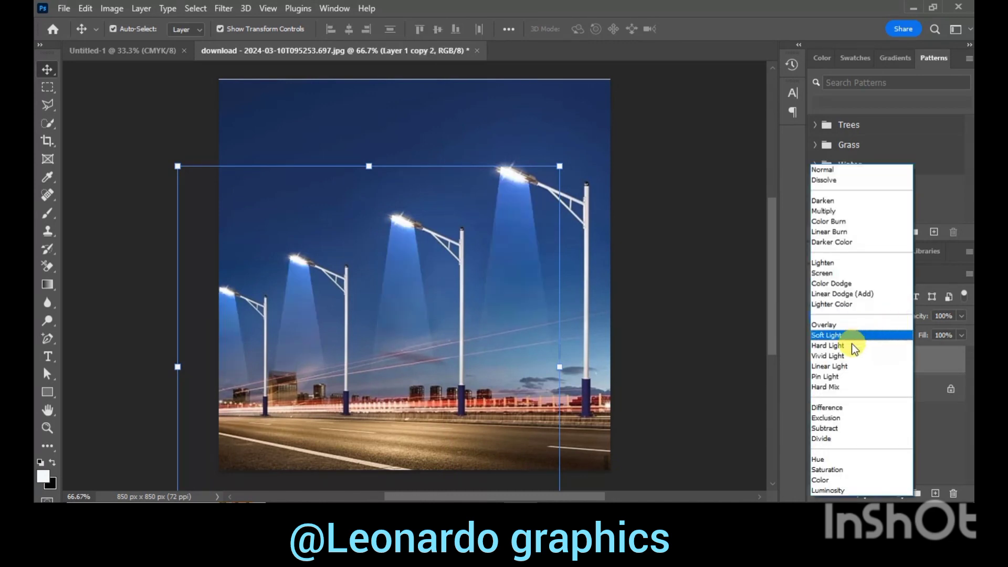
click(851, 326)
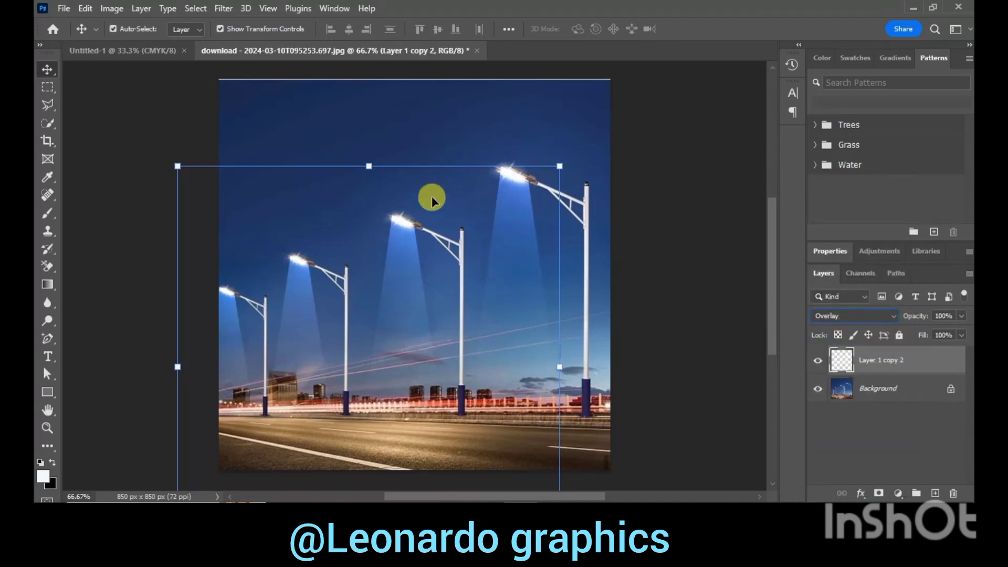
- Apply Motion Blur at 0° angle and 30-pixel distance to the merged beam layer
click(223, 8)
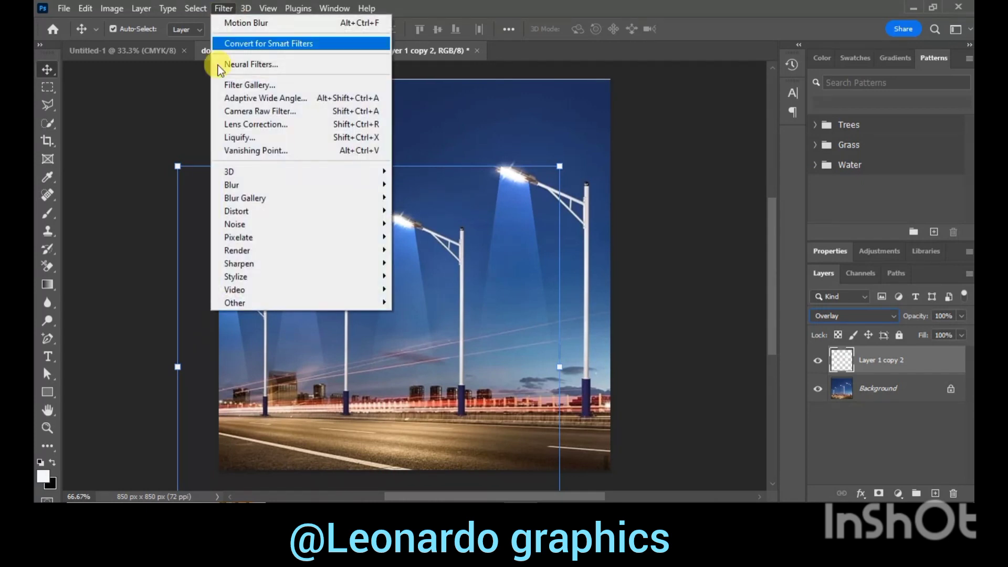
mouse_move(232, 184)
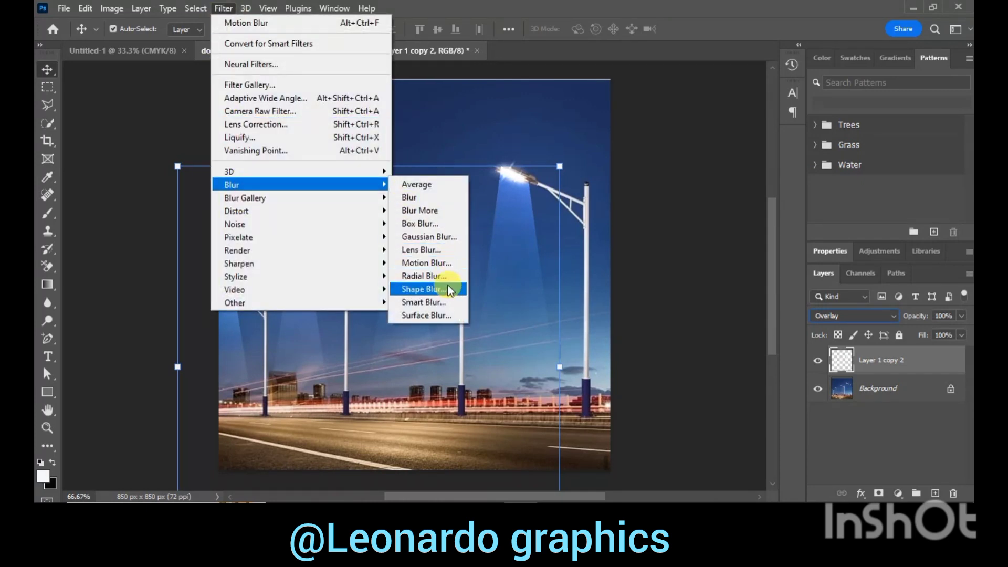
click(442, 265)
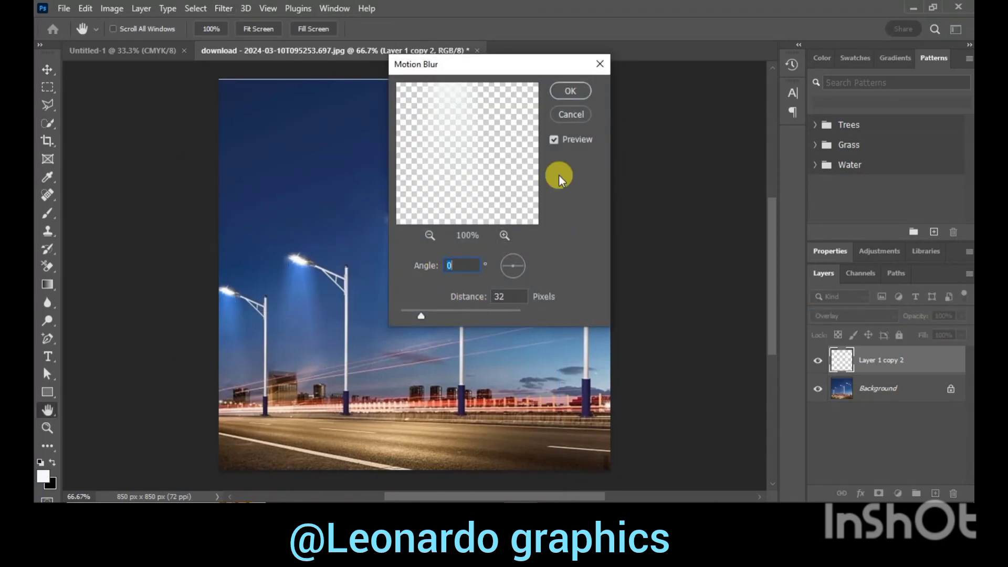
text(30)
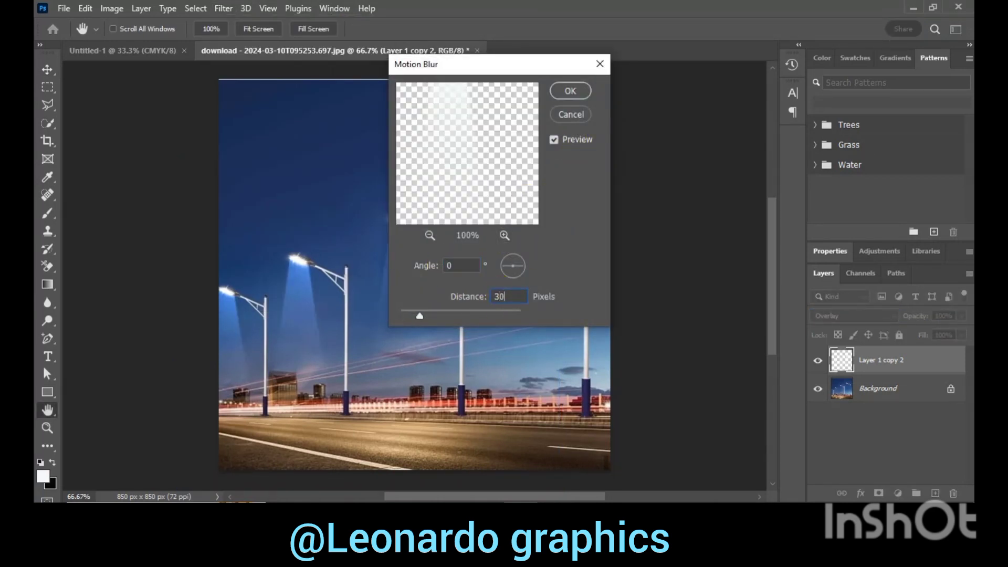
click(575, 91)
key(v)
click(638, 169)
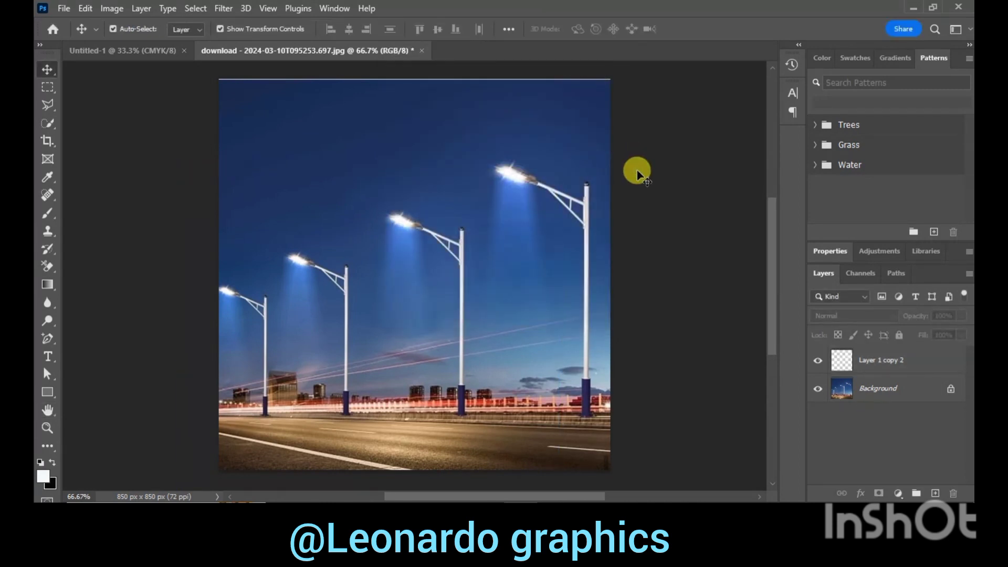
click(818, 361)
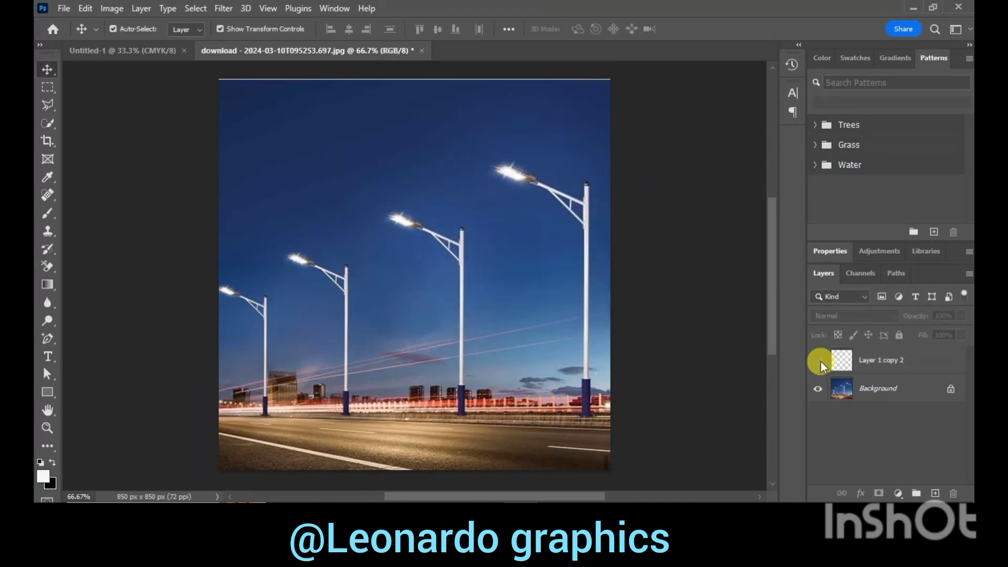
click(819, 361)
click(819, 363)
click(819, 360)
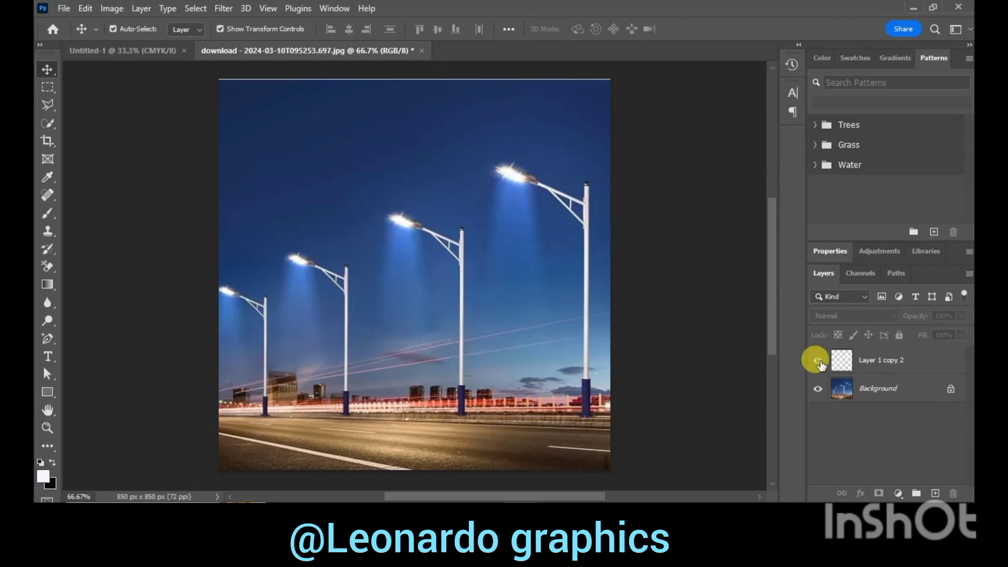